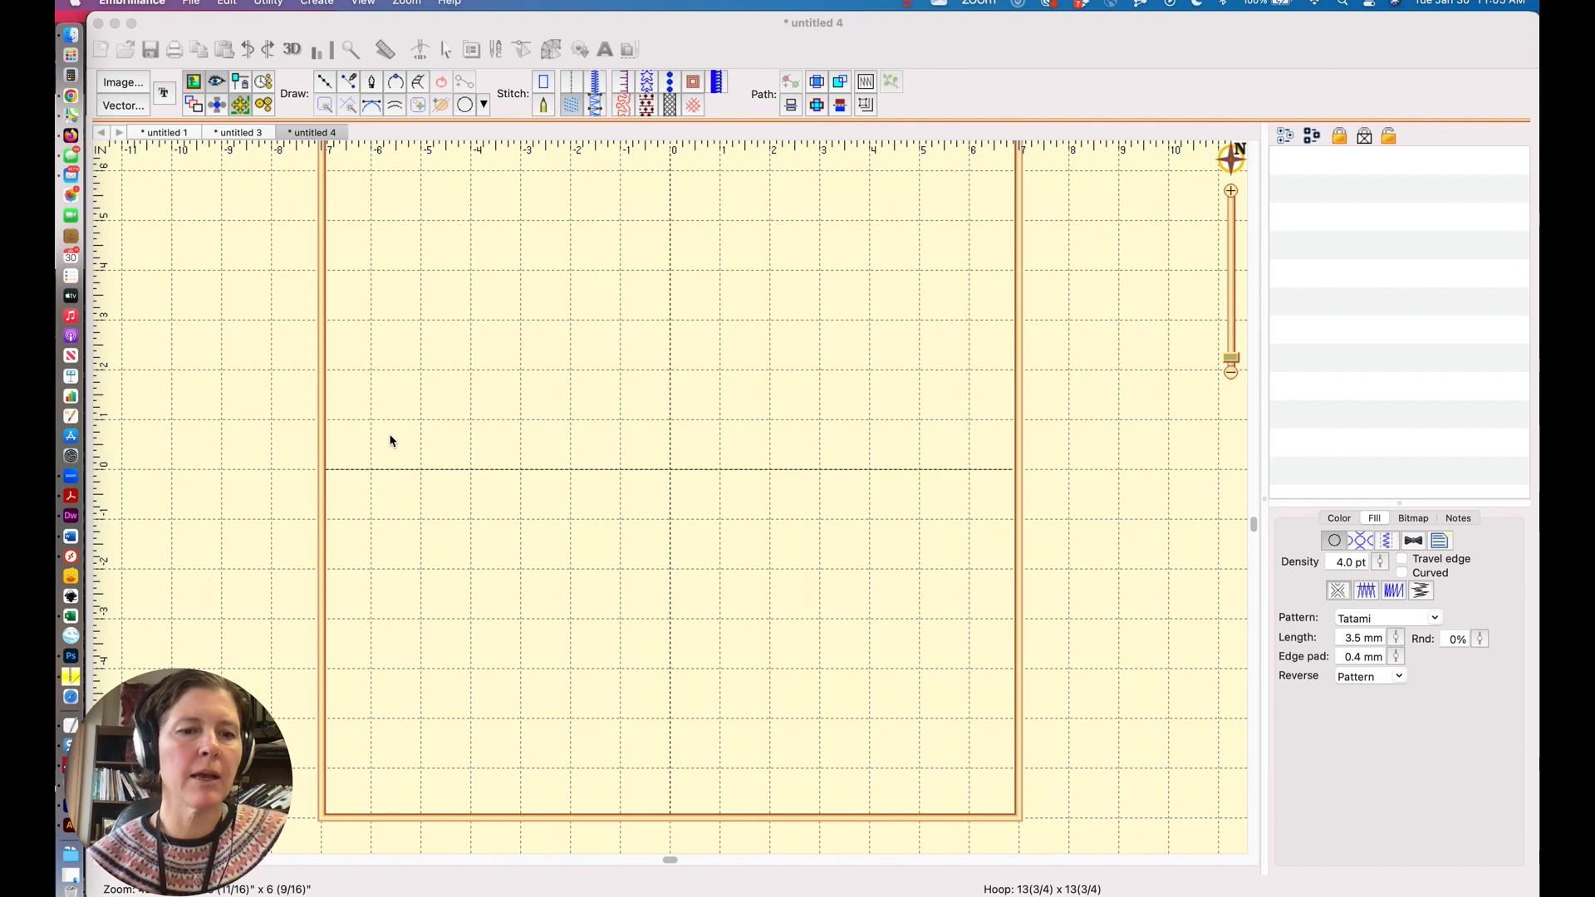
Import the little-monster.svg vector file from the Desktop folder.
click(221, 324)
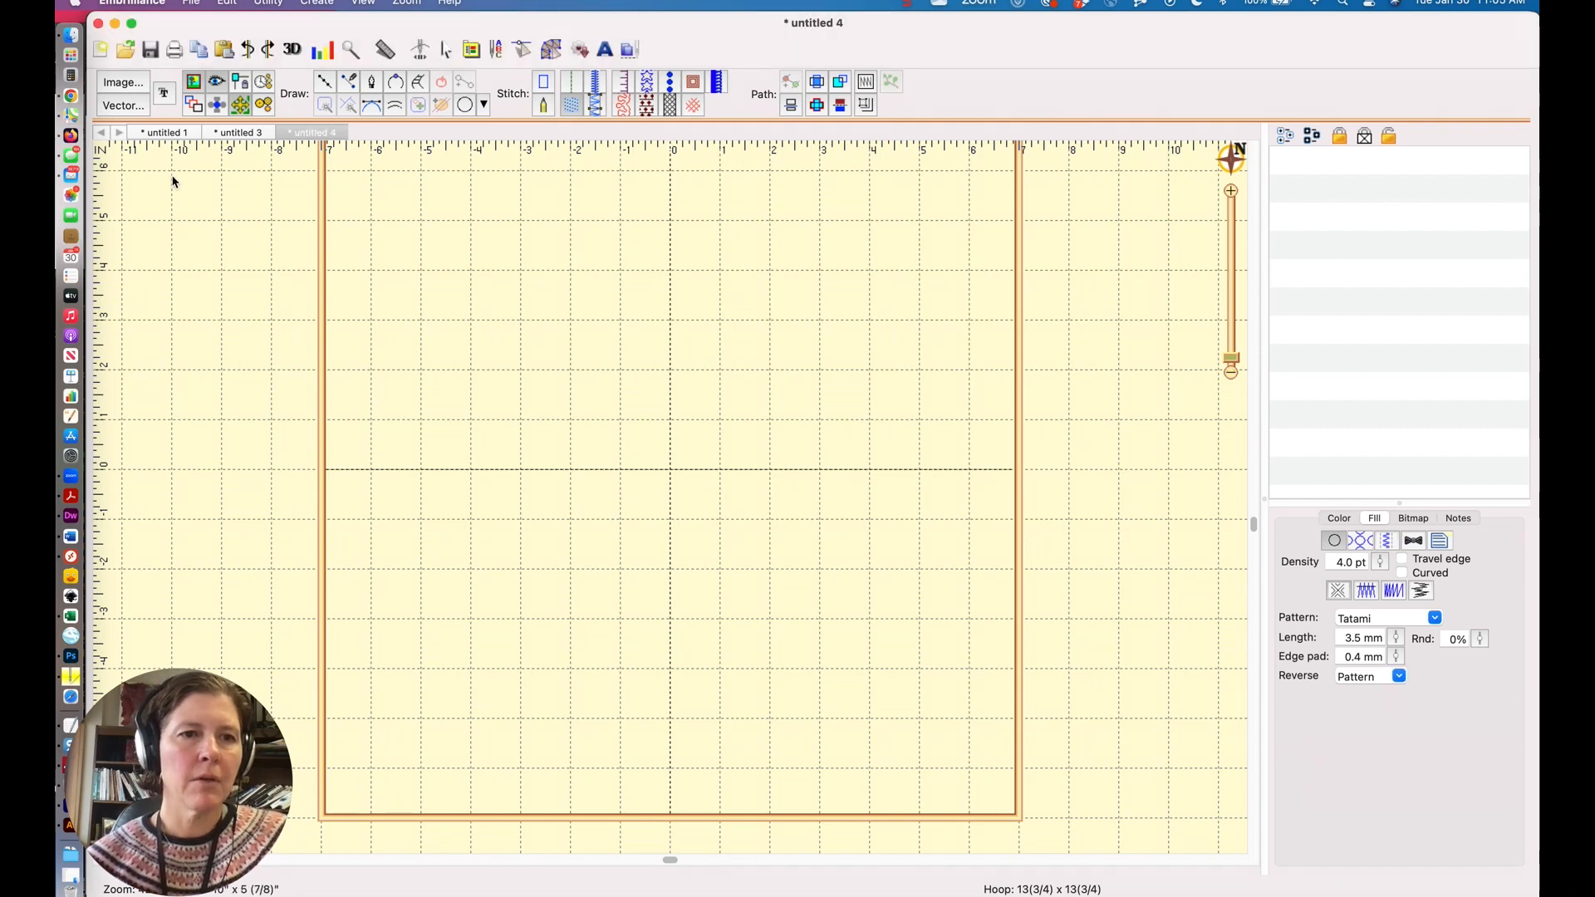
click(137, 113)
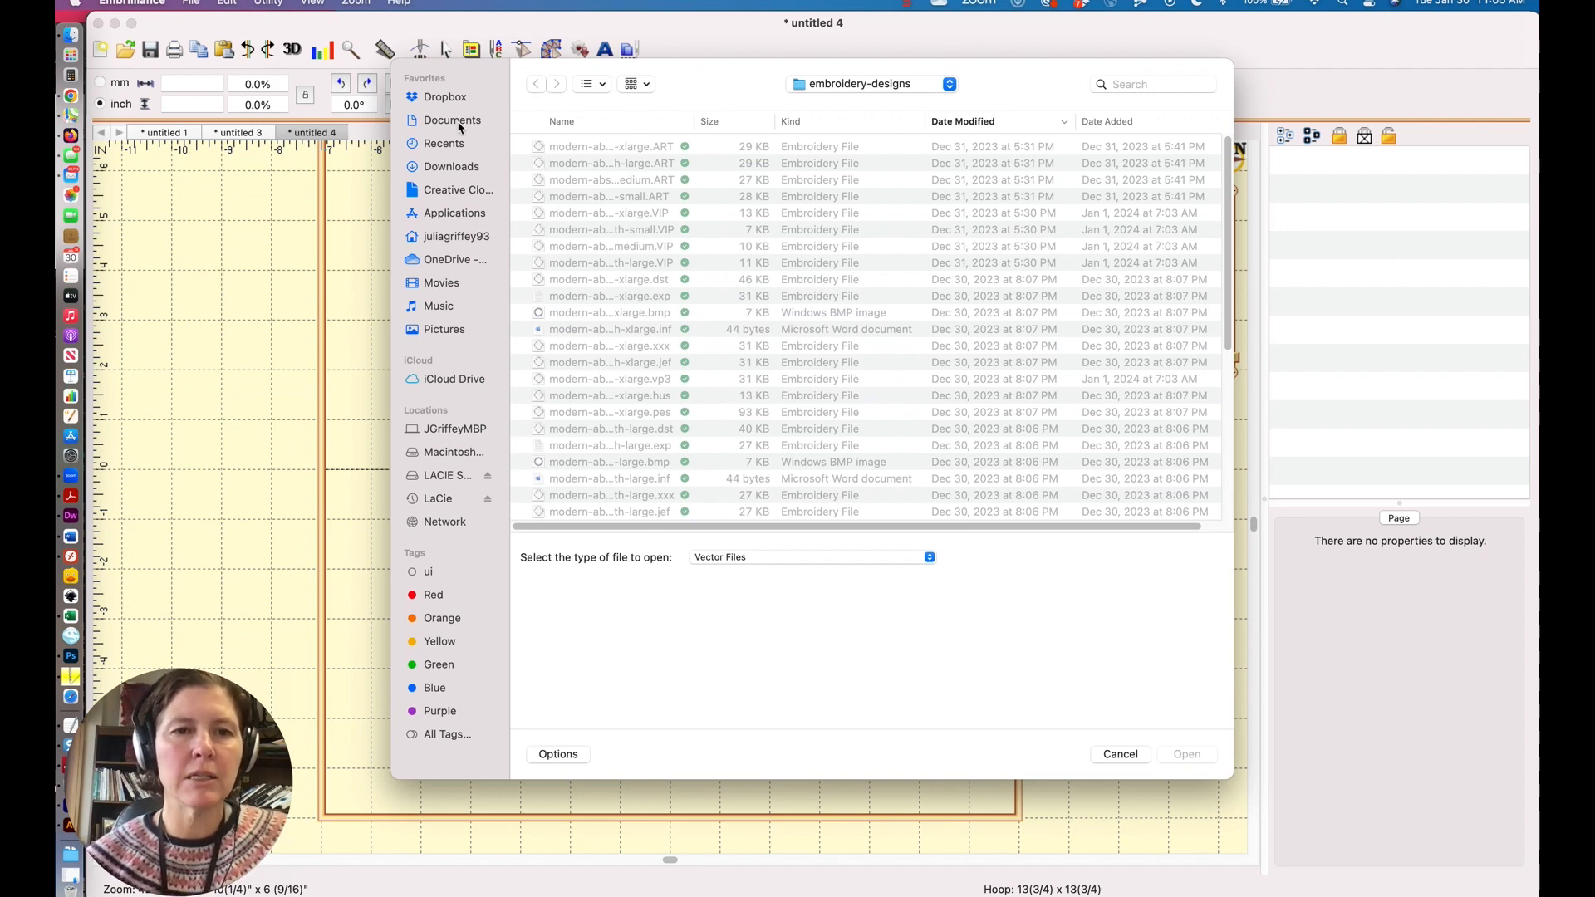
click(459, 237)
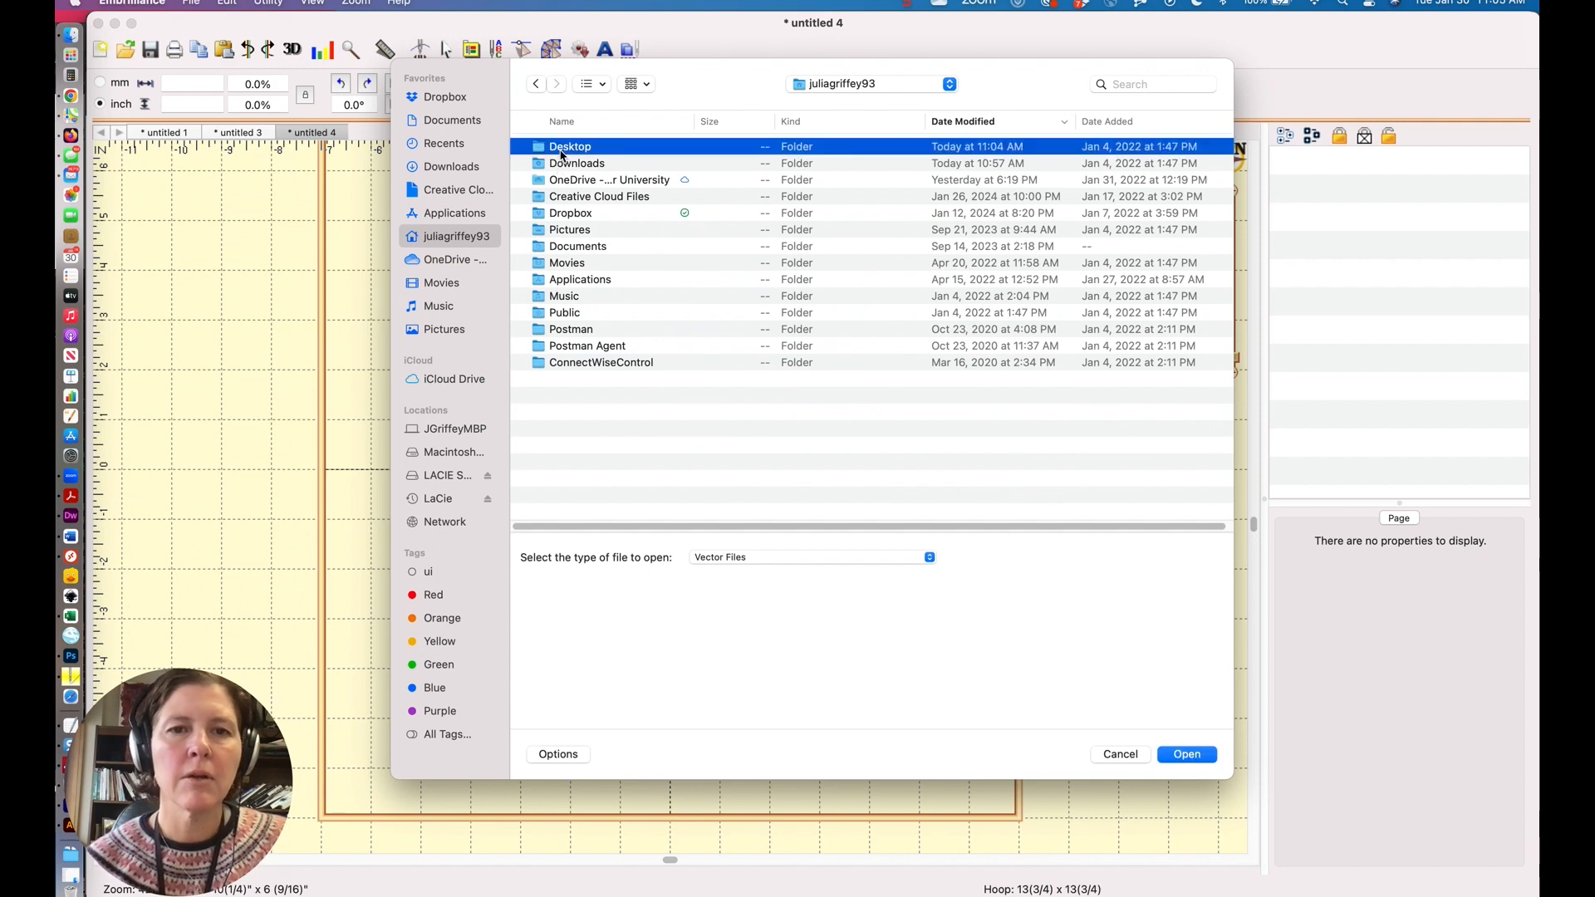
double_click(562, 152)
double_click(582, 147)
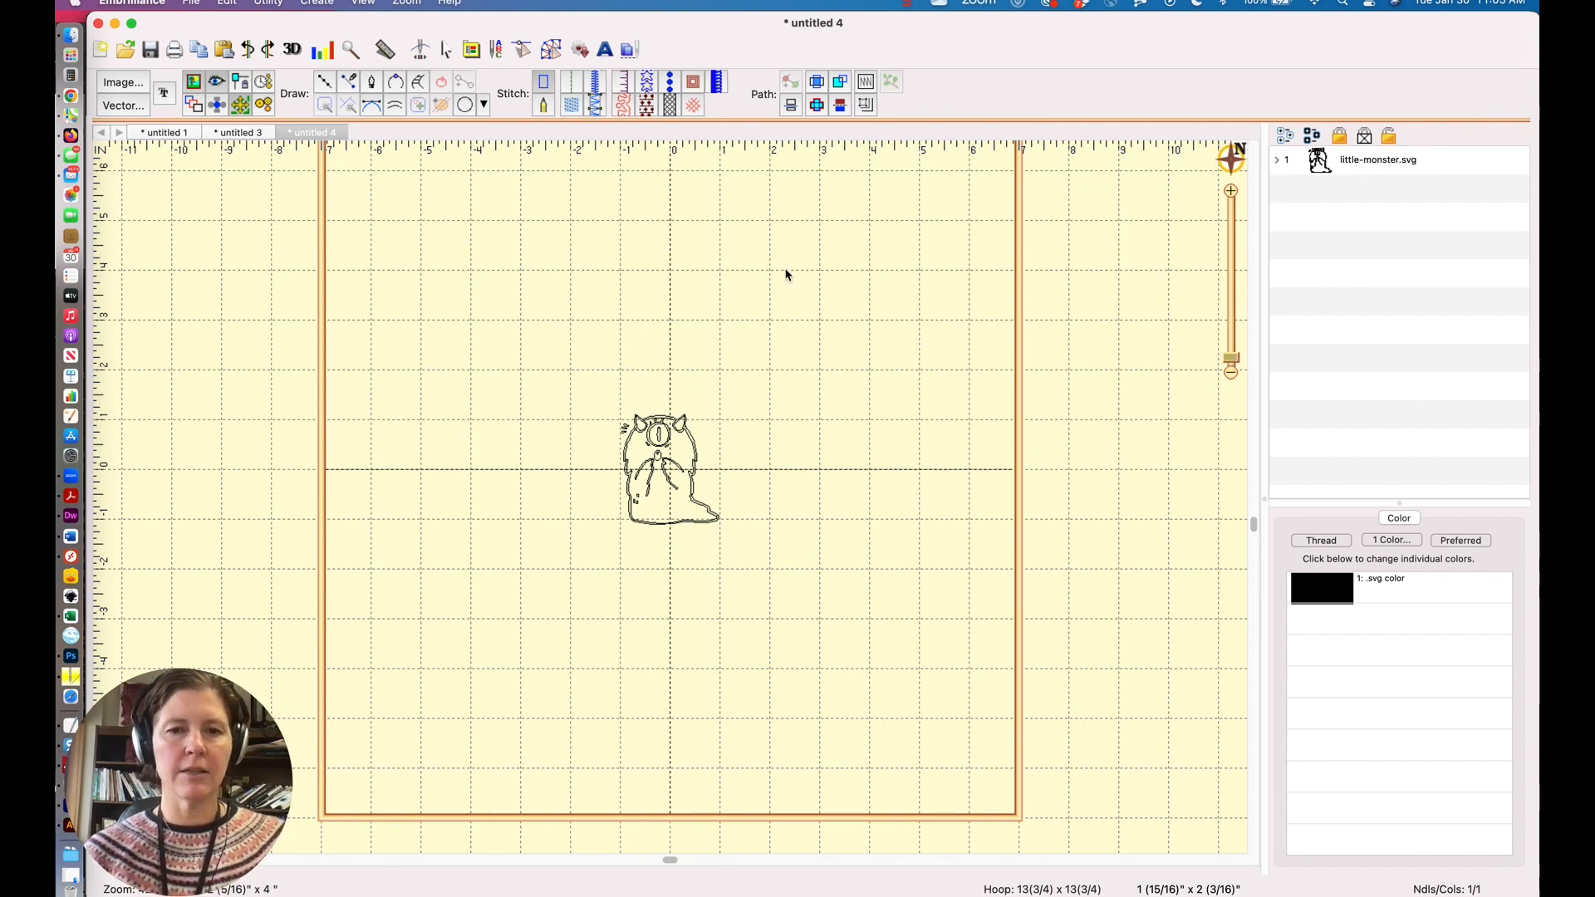
Select the whole monster design and scale it up to about 4 7/16" x 5".
key(super+a)
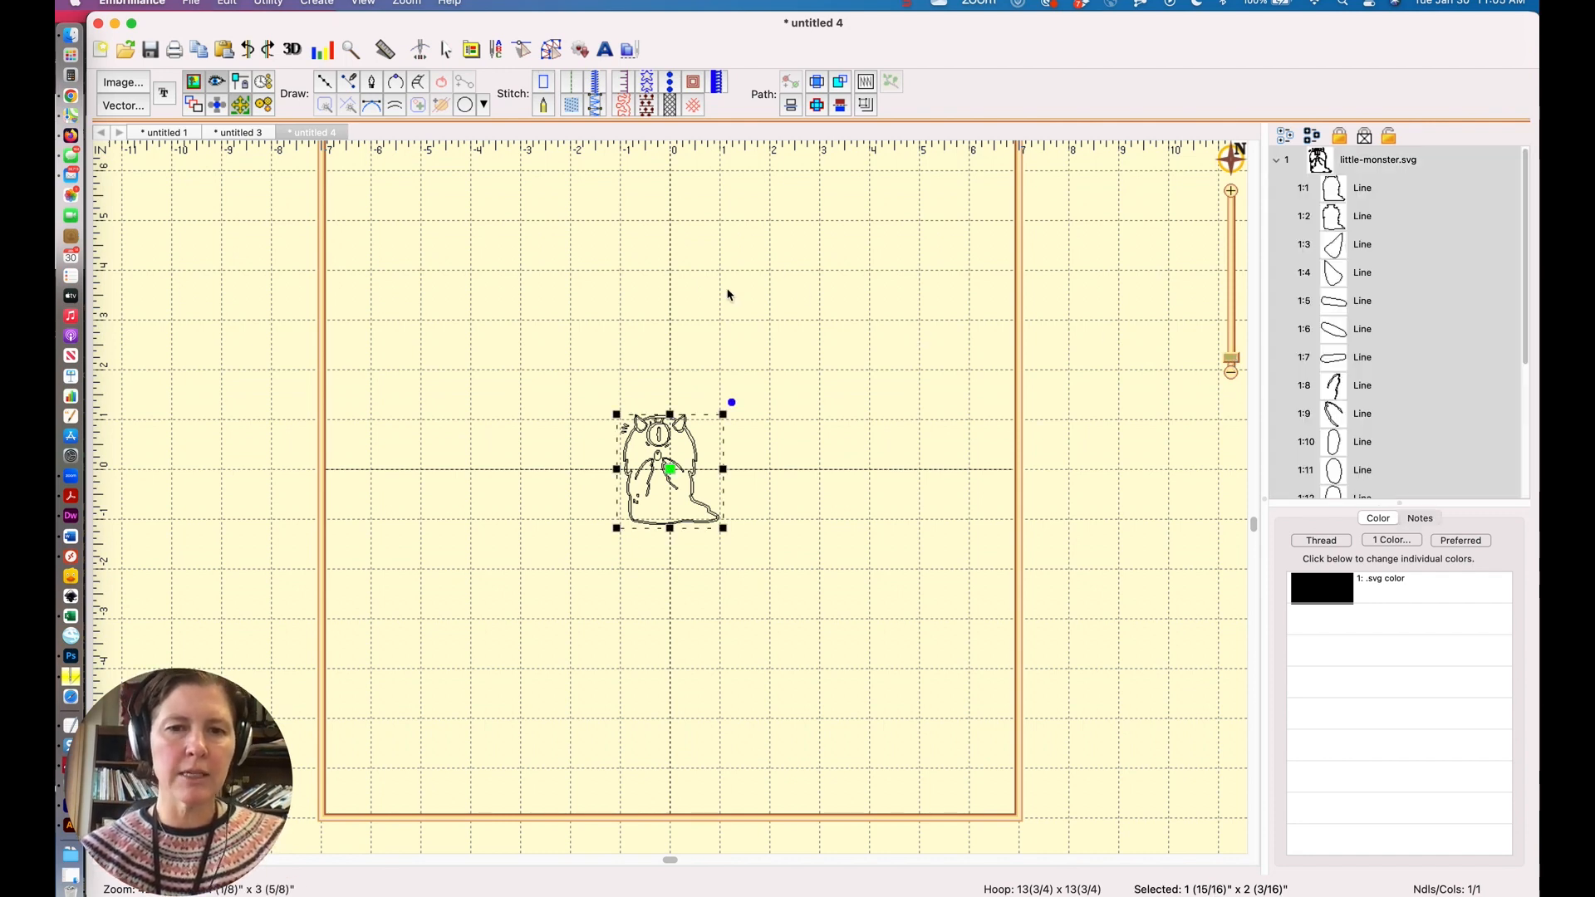
drag(723, 412, 851, 331)
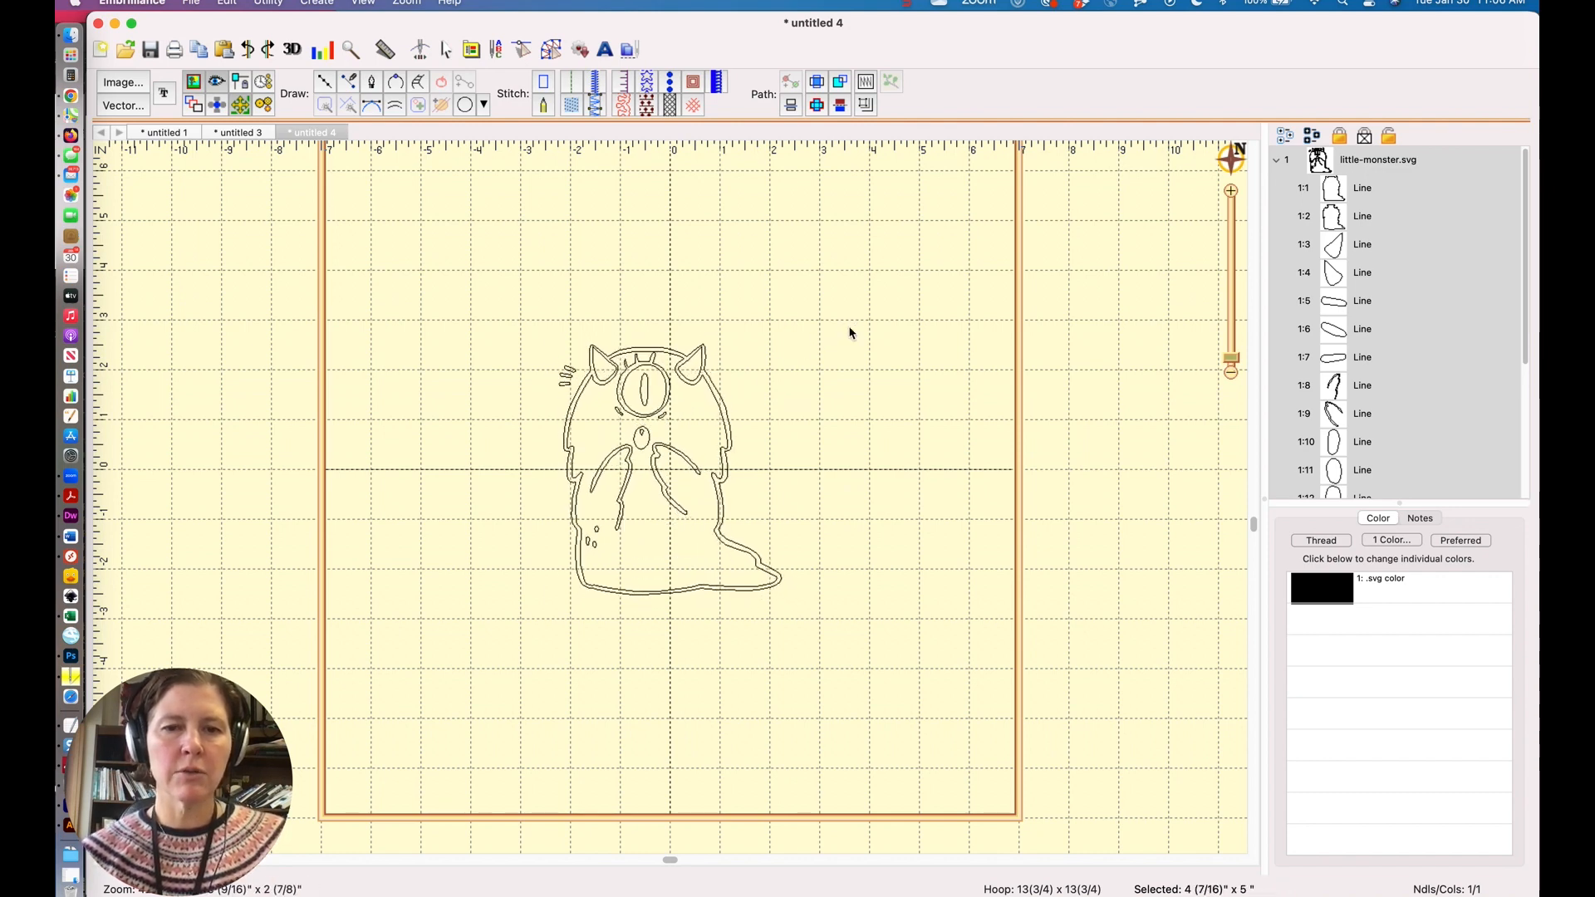
click(898, 313)
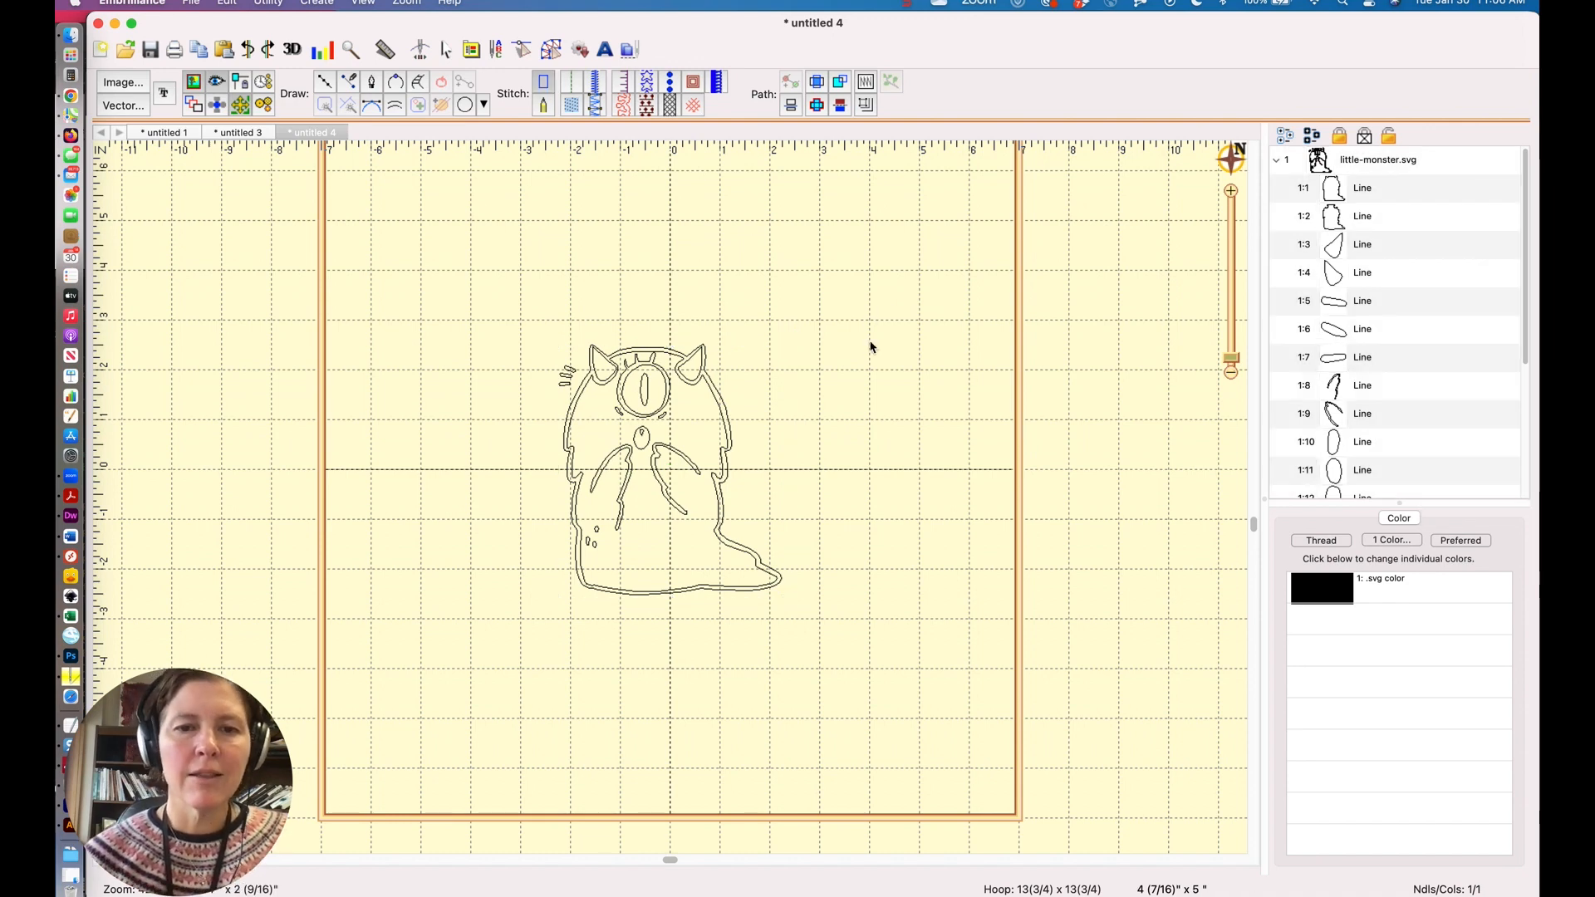
Delete a small dot shape inside the monster's lower left body.
drag(1232, 361, 1228, 366)
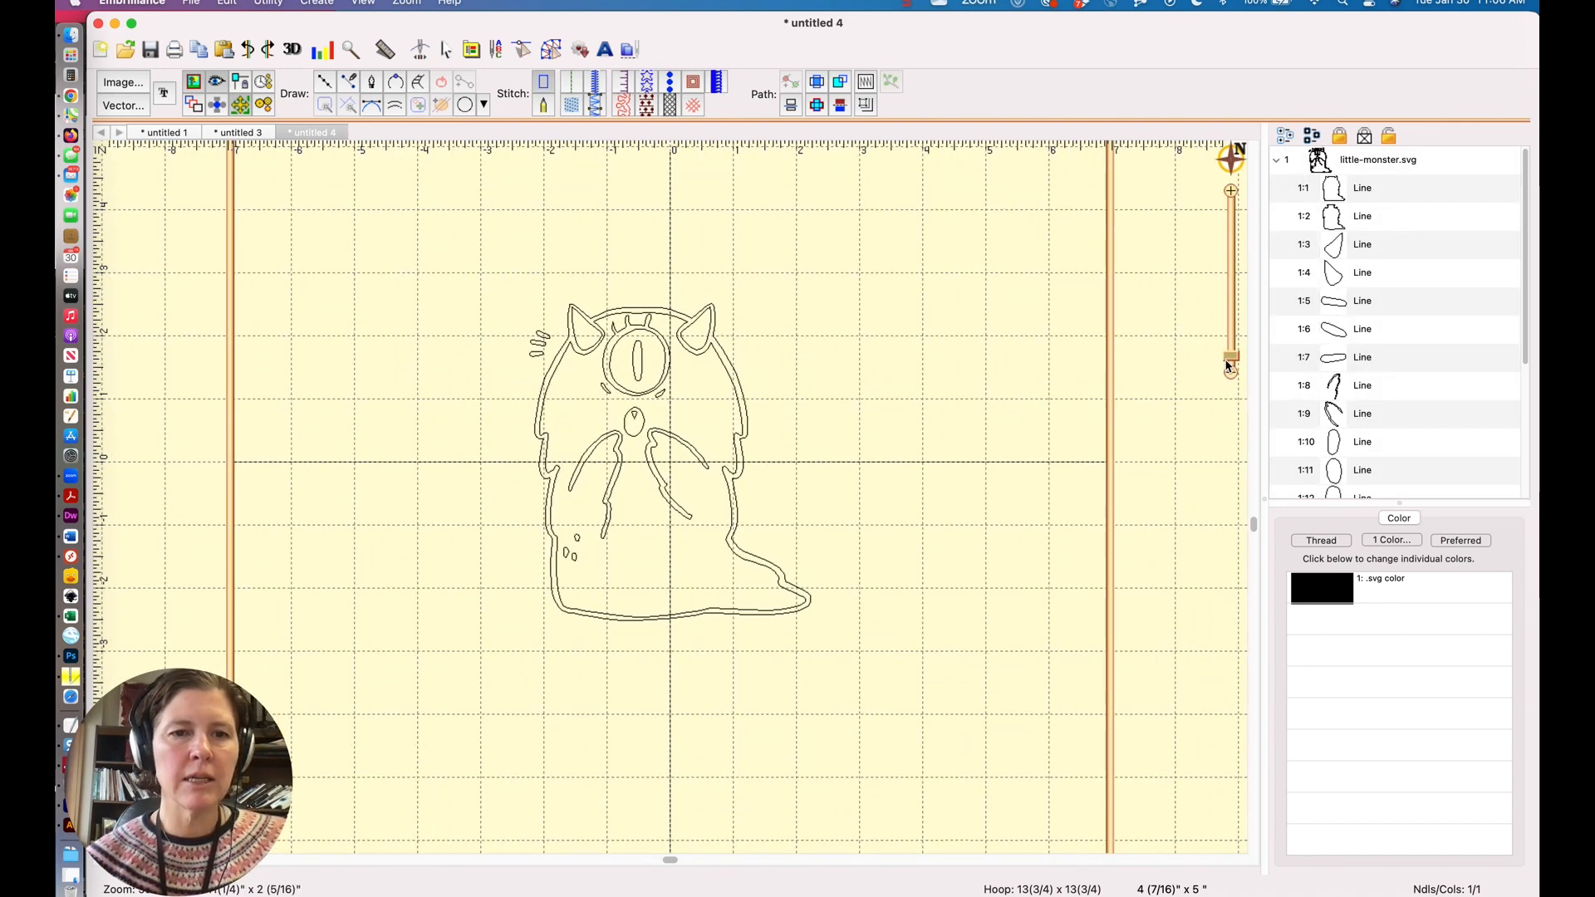
click(579, 540)
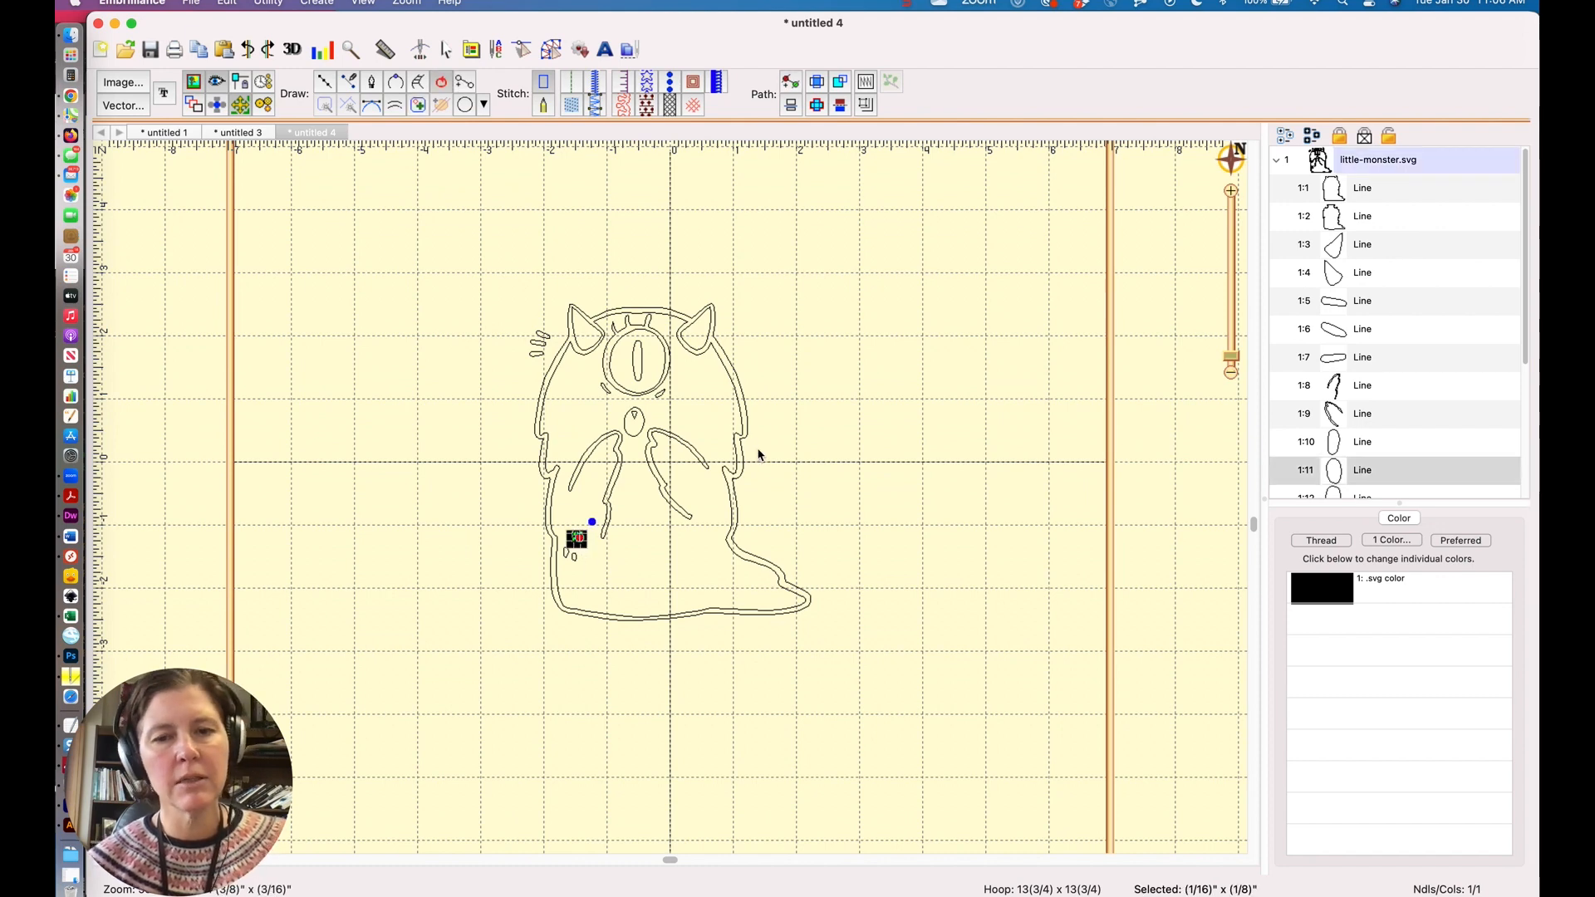
click(707, 494)
click(579, 562)
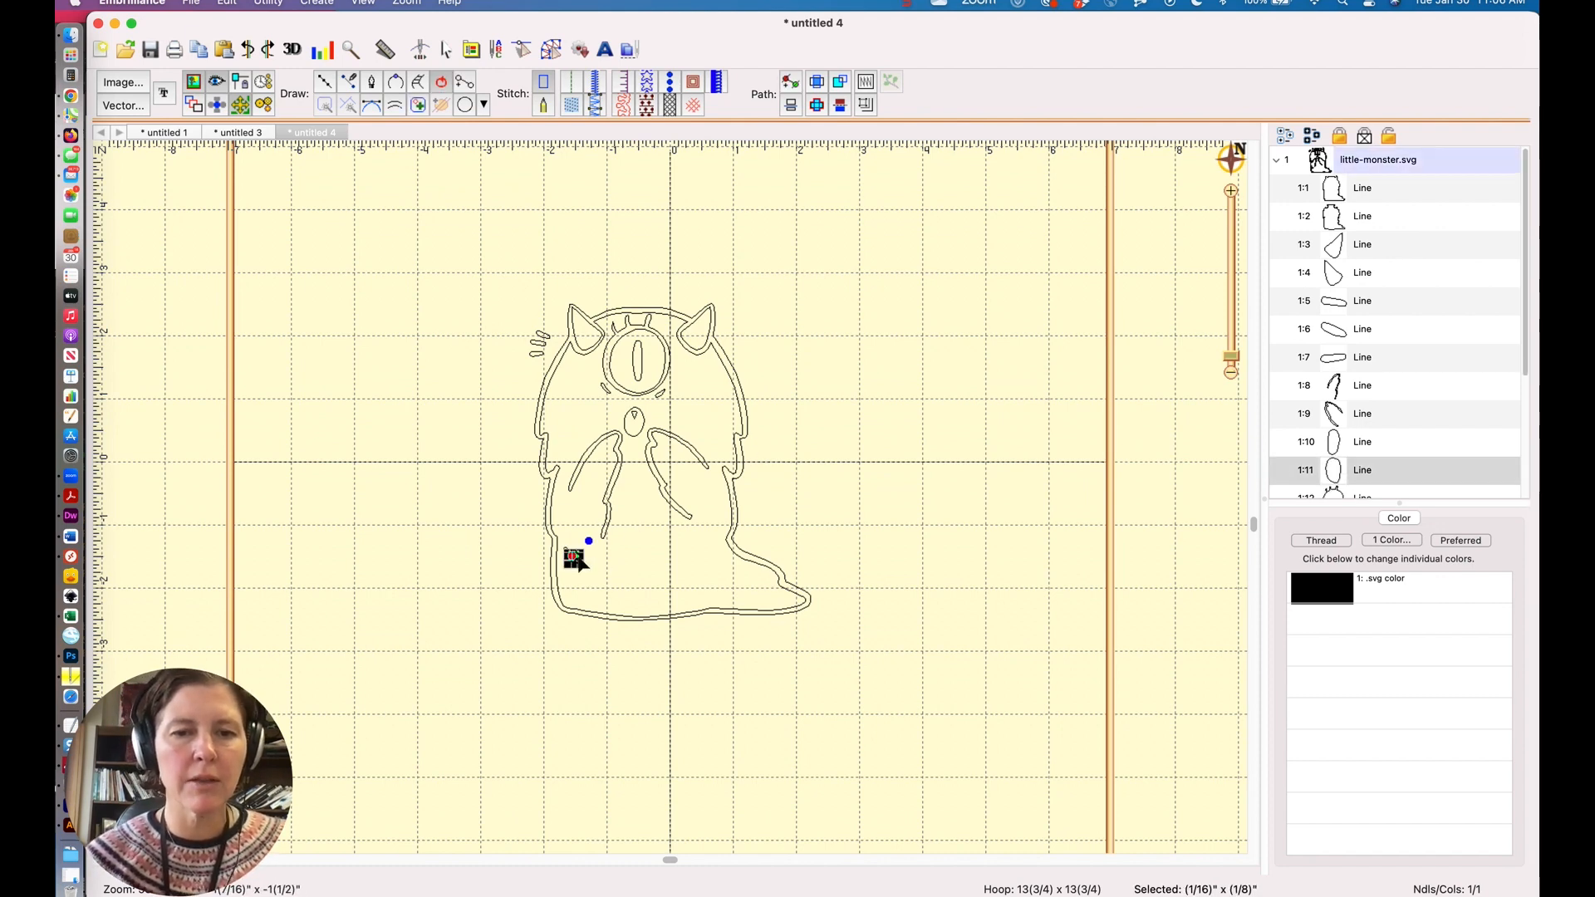
click(577, 557)
click(567, 555)
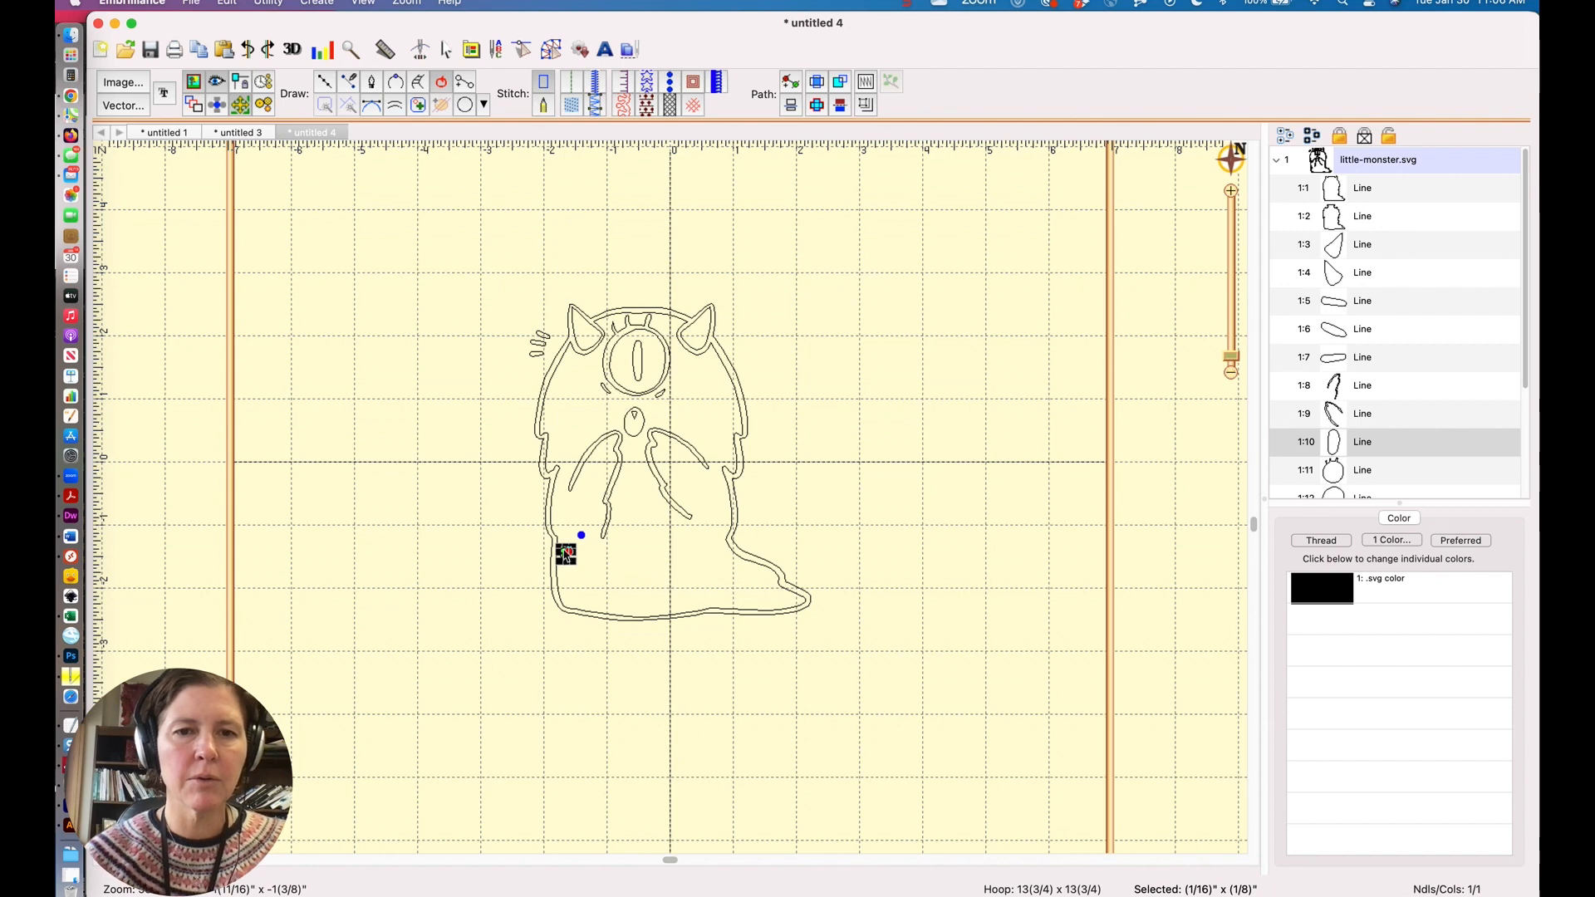
key(Delete)
Delete the duplicate inner body outline of the monster.
click(728, 538)
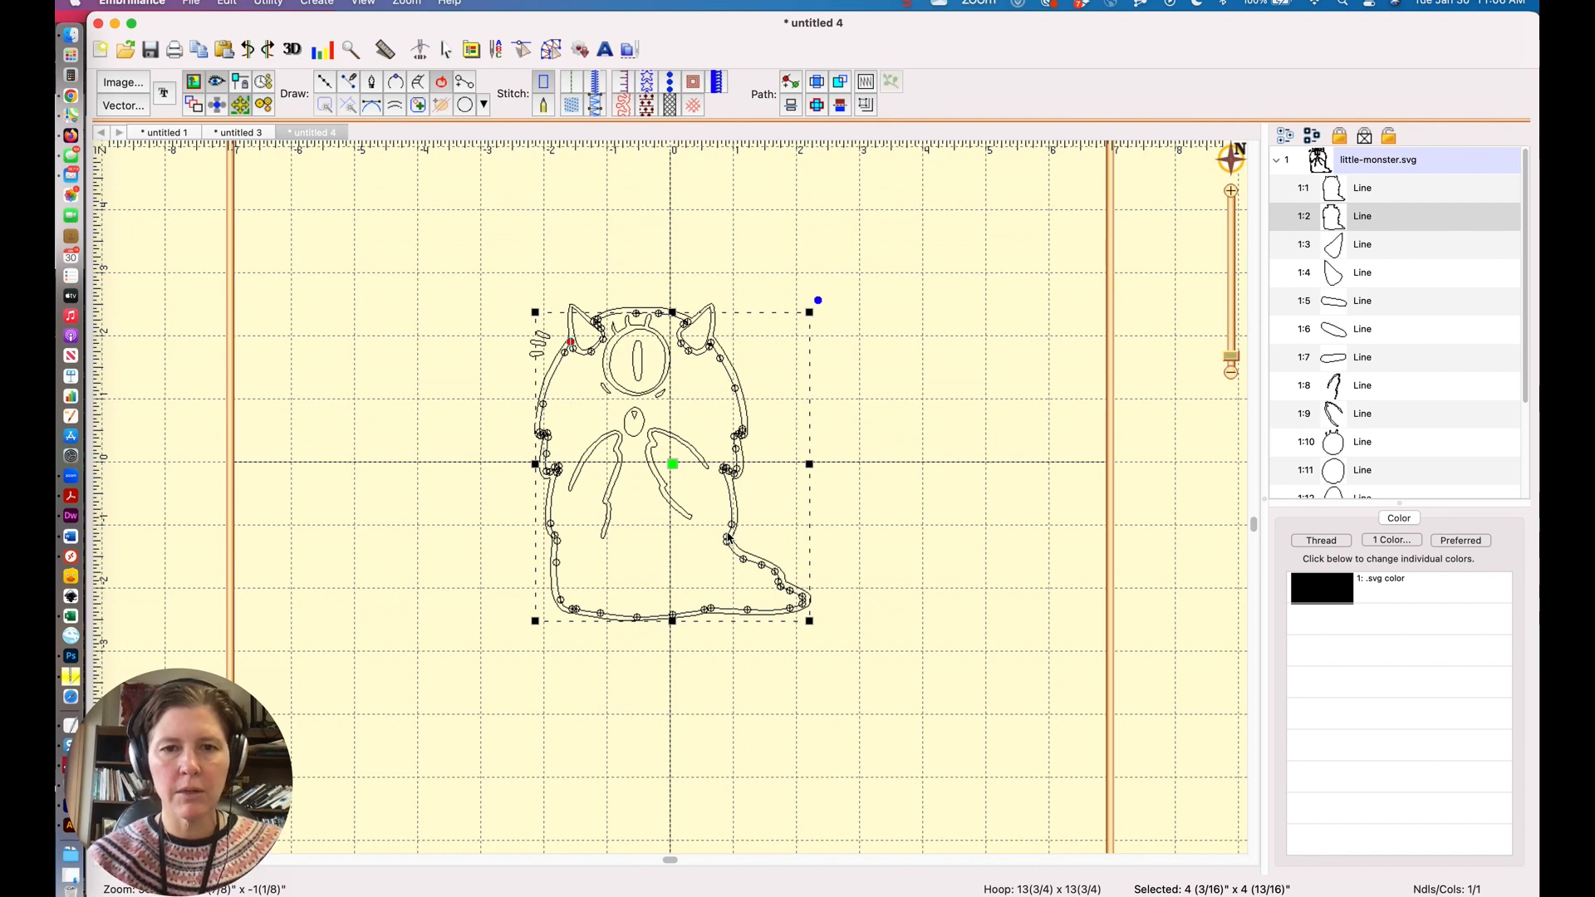
key(Delete)
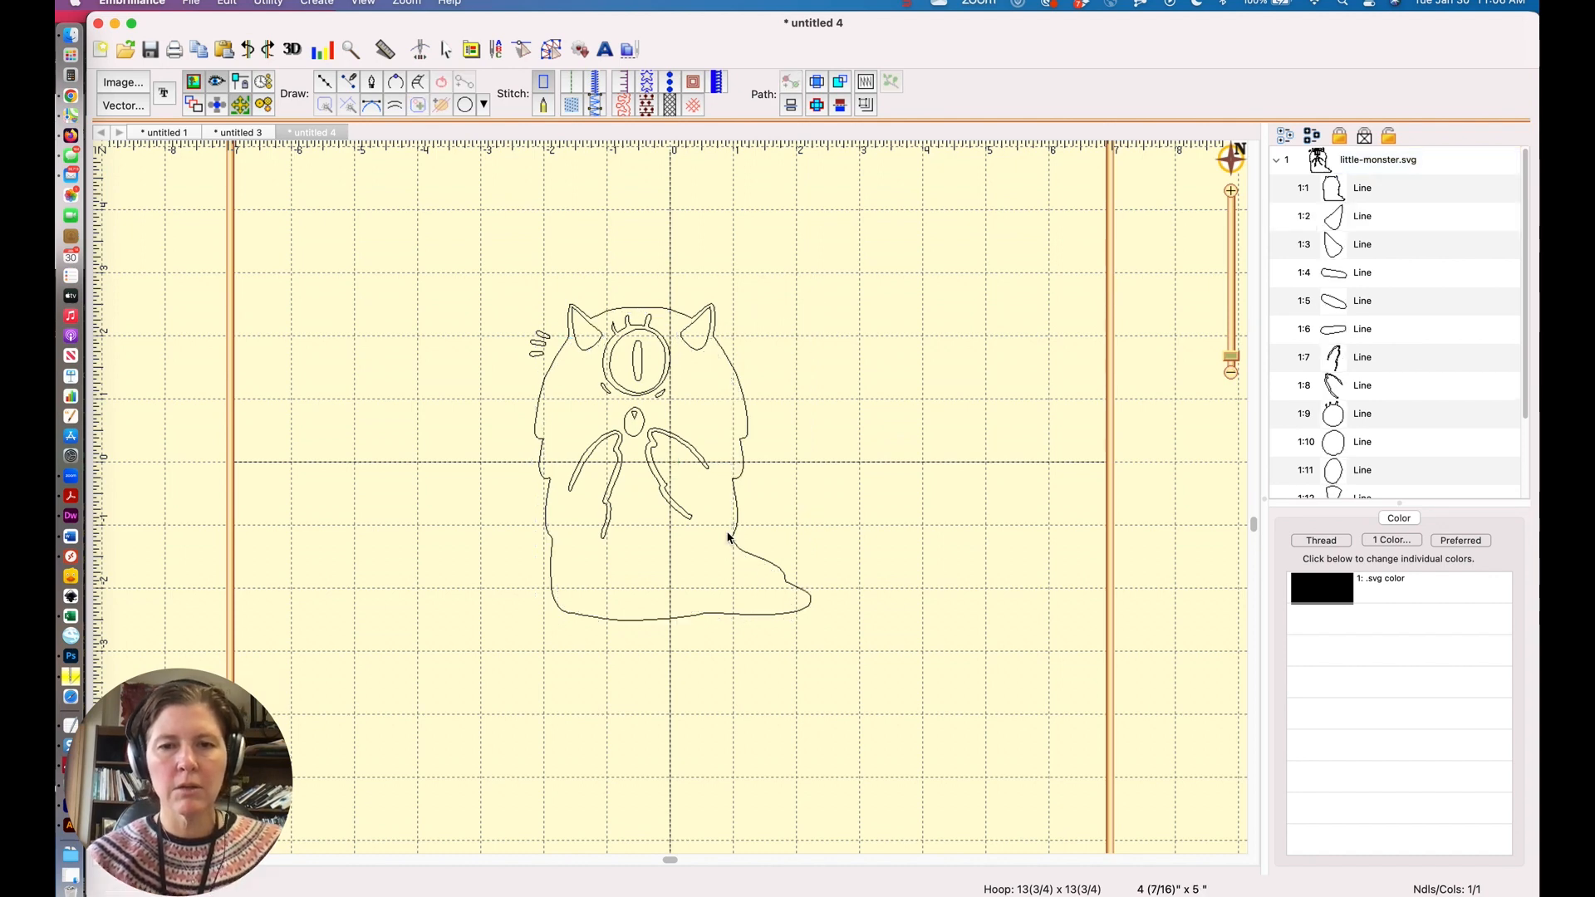
Select the monster's outer body outline and apply Reconstruct Outline to it.
click(743, 394)
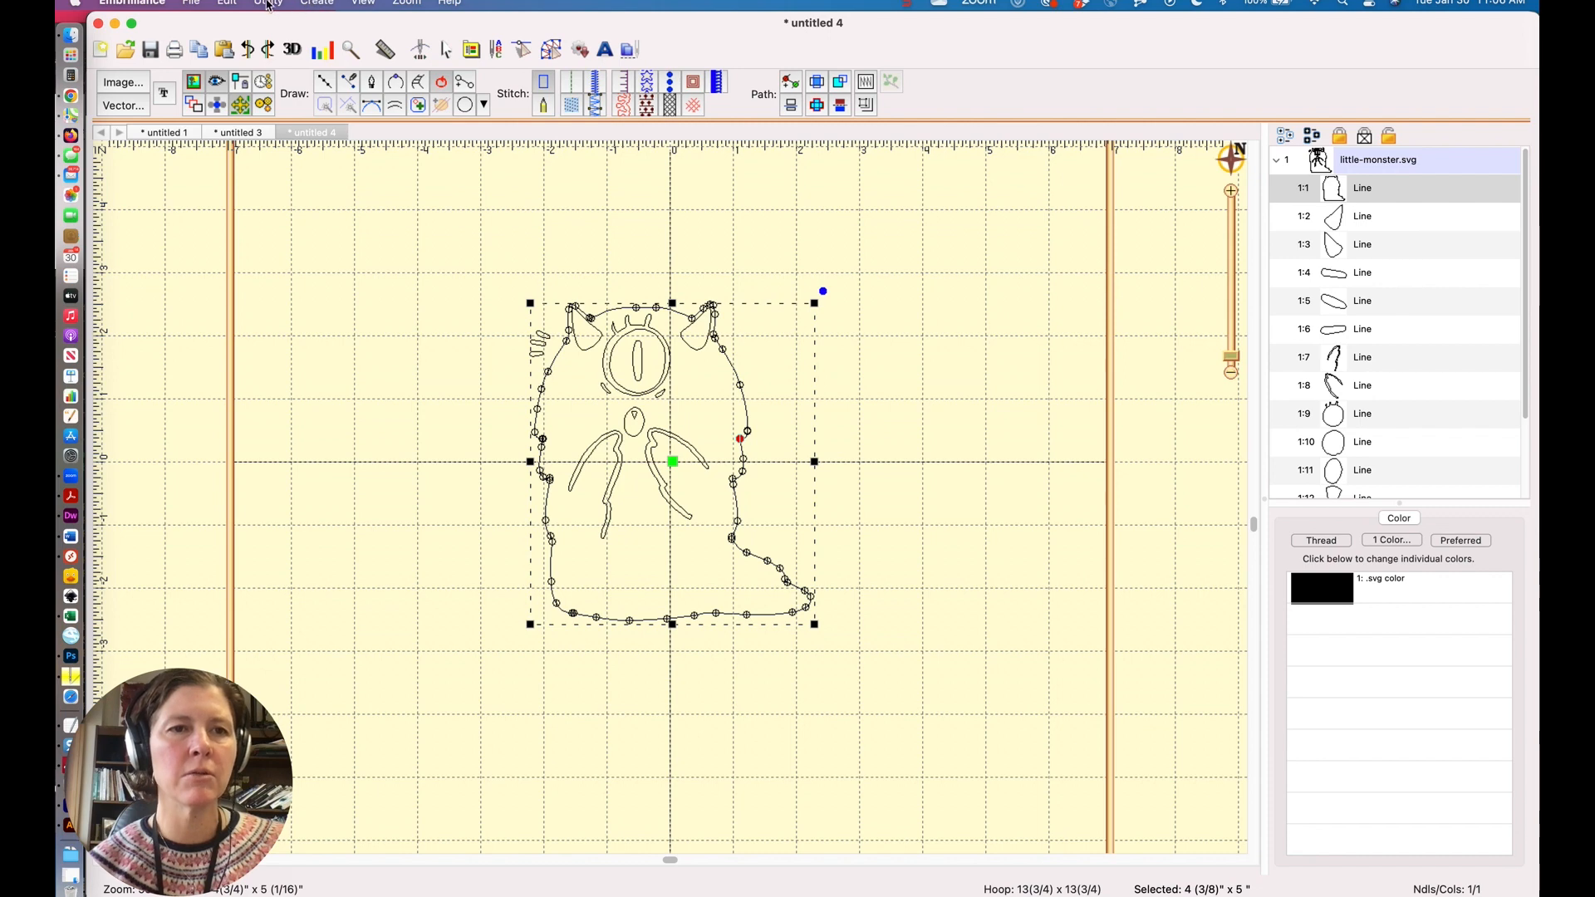
click(317, 5)
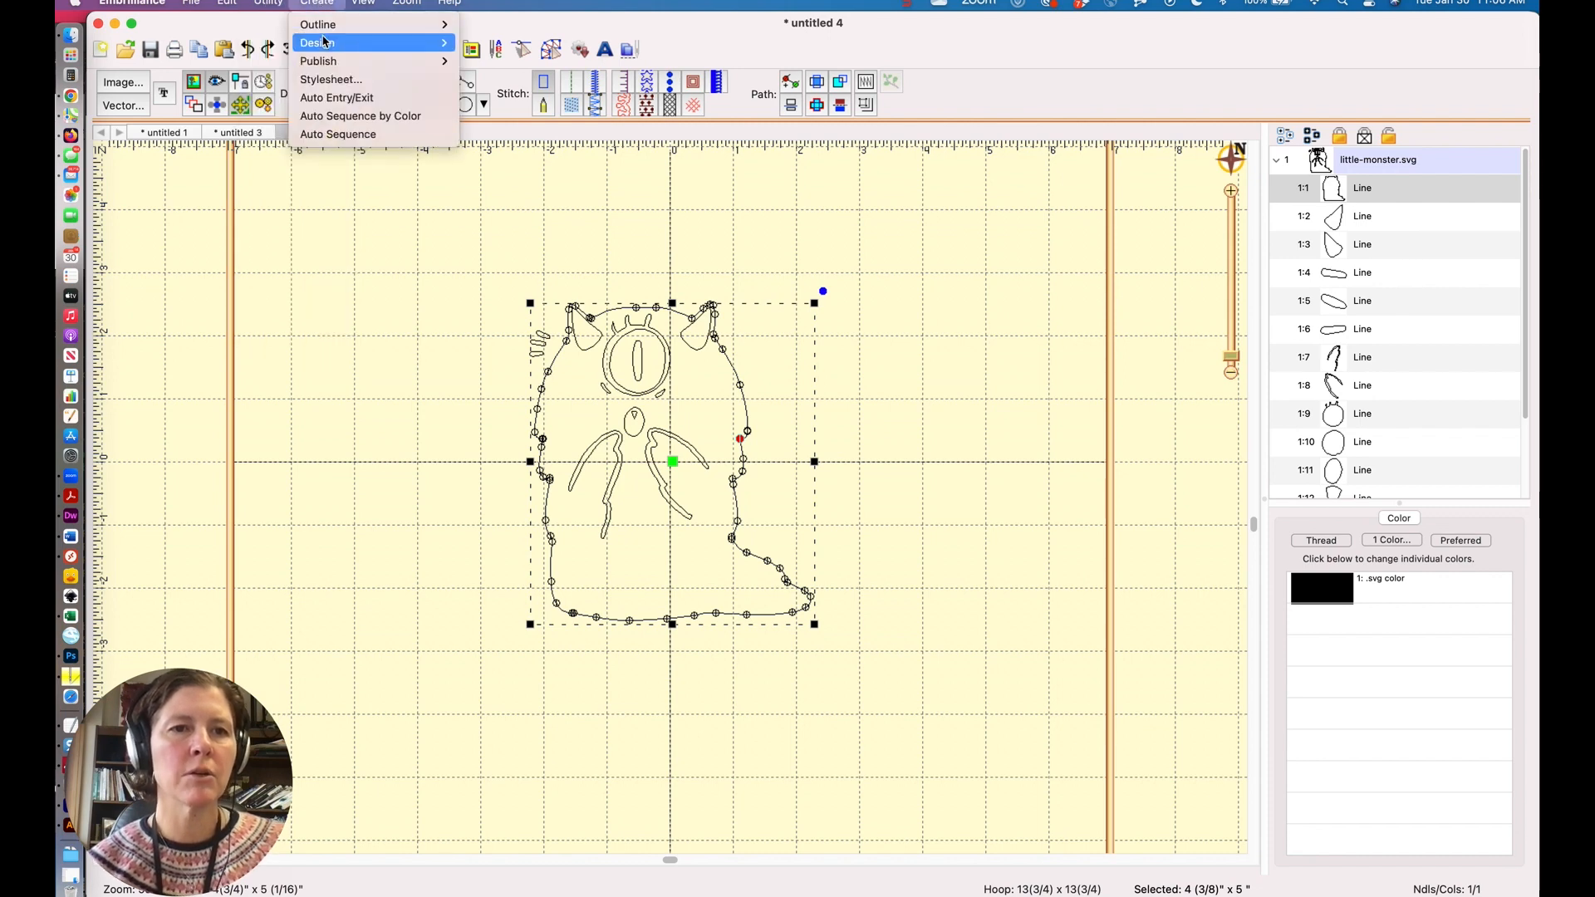
mouse_move(327, 31)
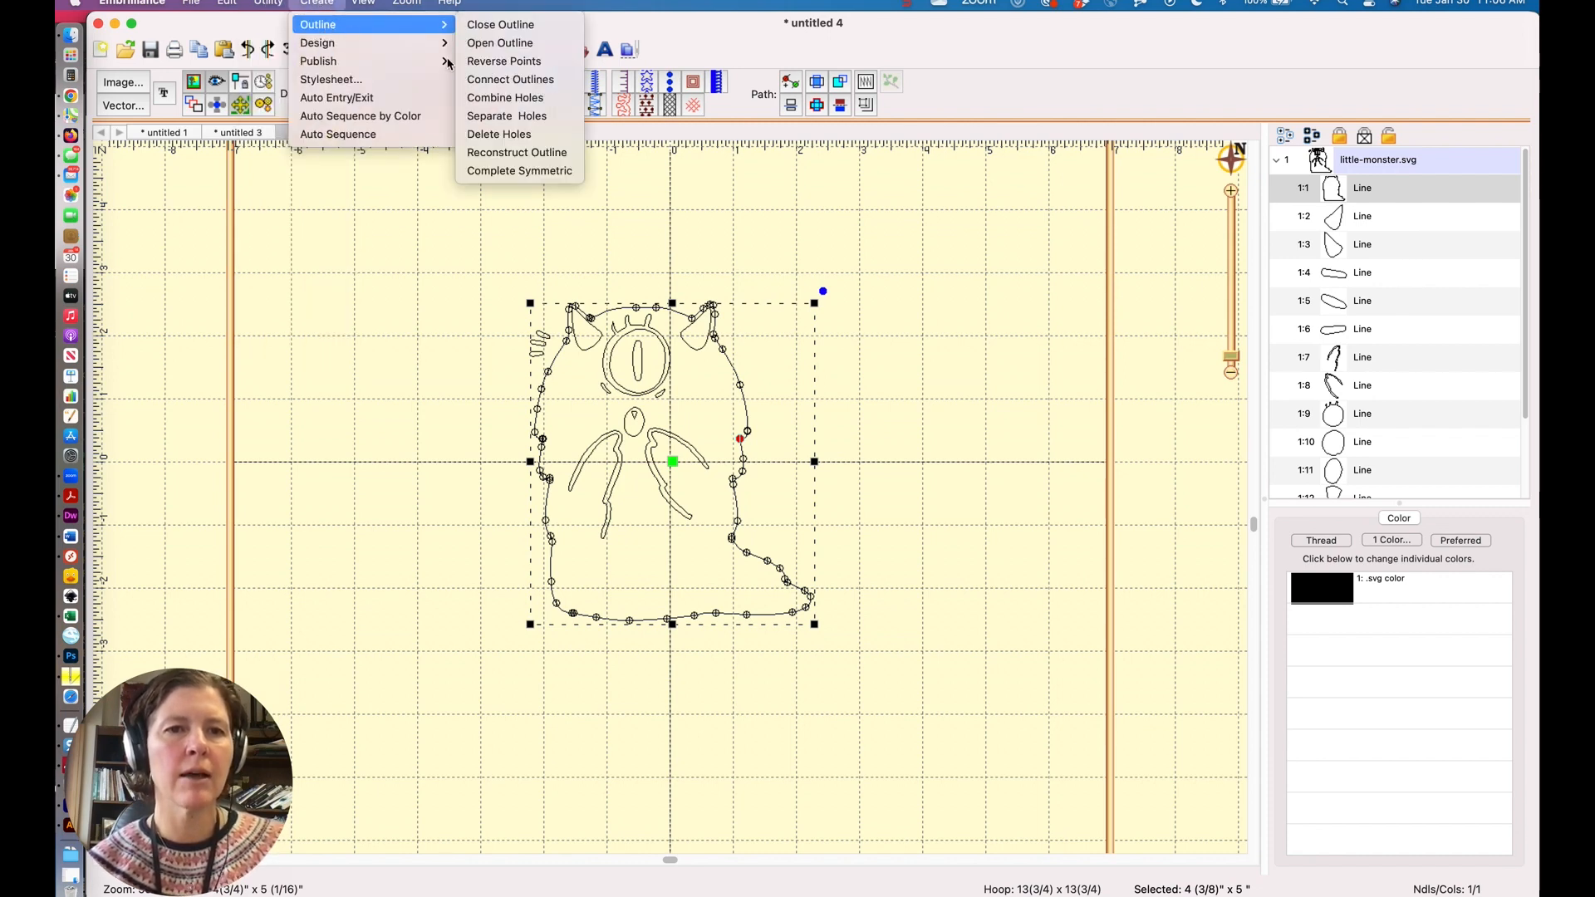
click(501, 154)
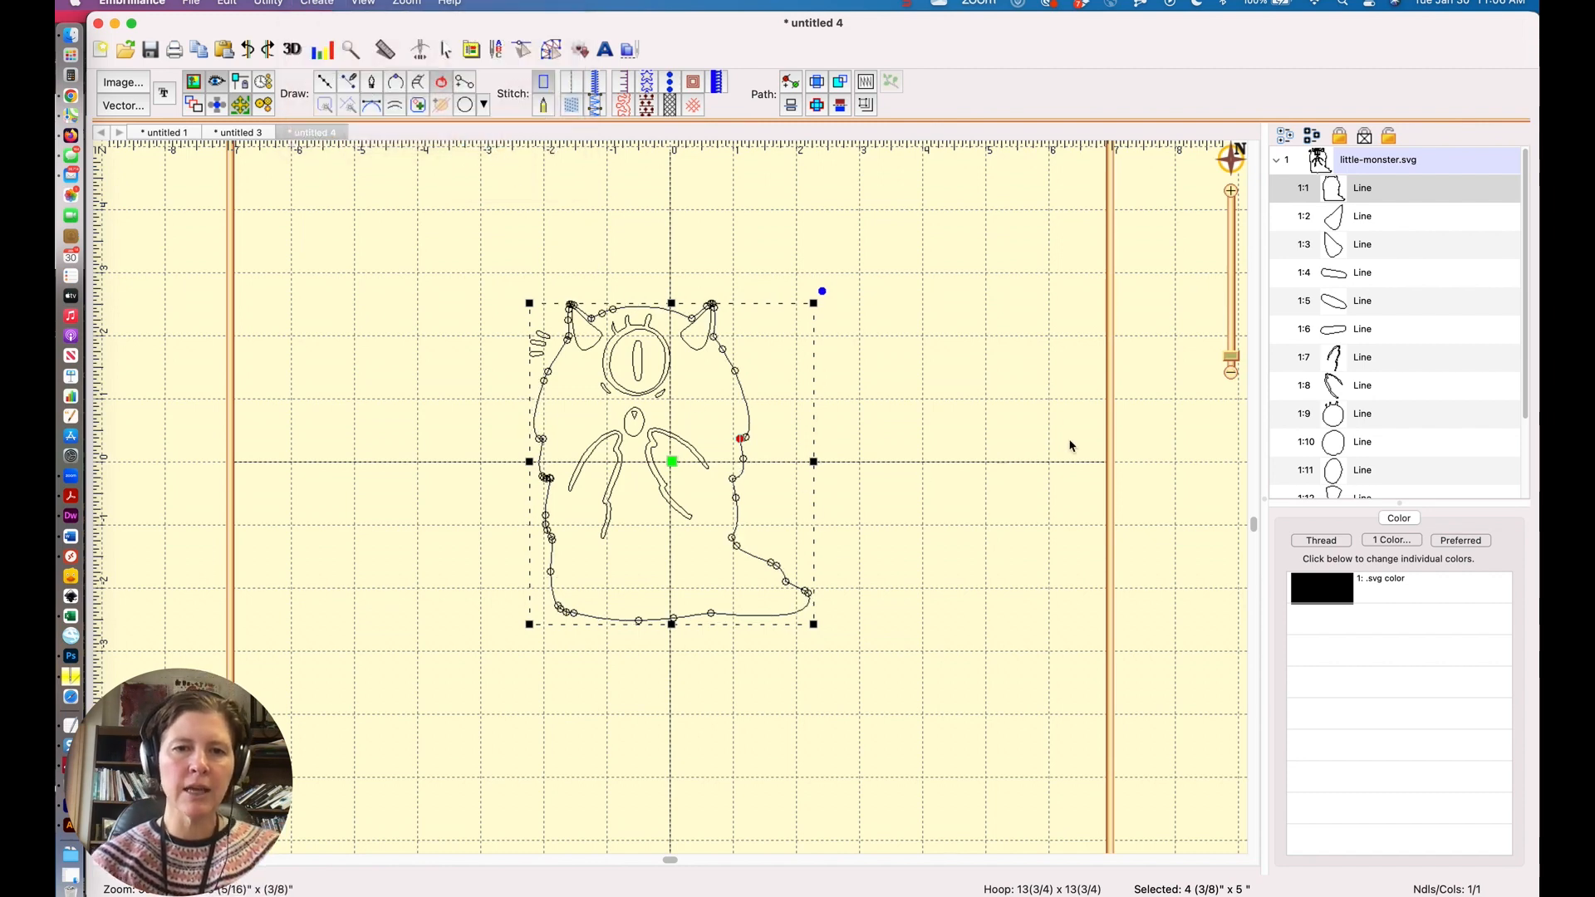
Inspect the reconstructed outline's nodes along the monster's lower edge.
drag(1230, 363, 1232, 355)
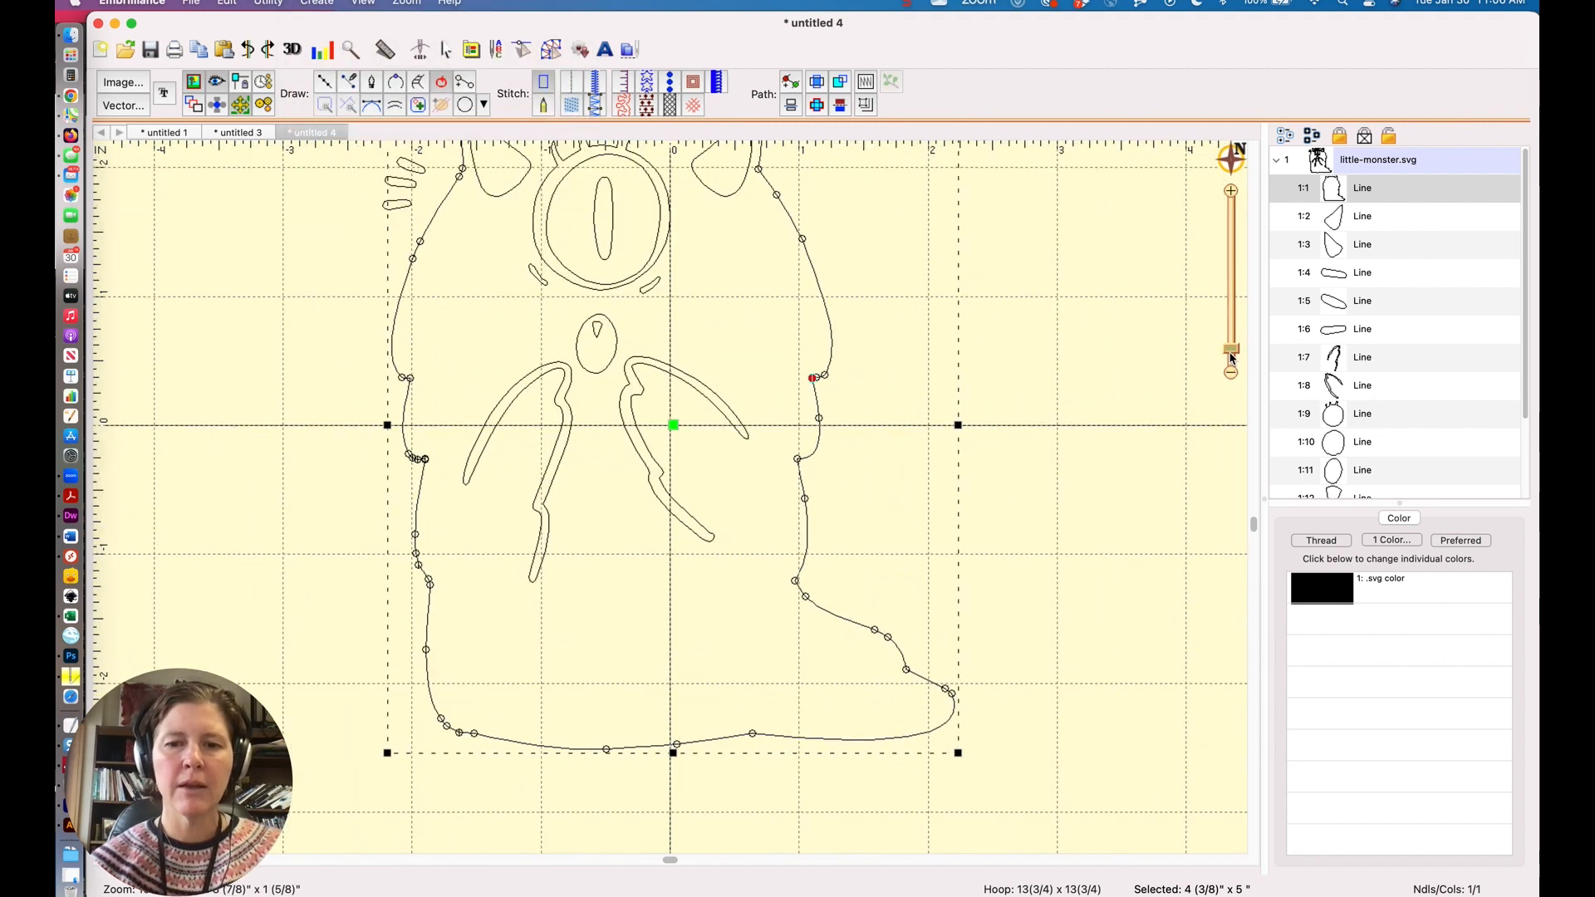
key(Delete)
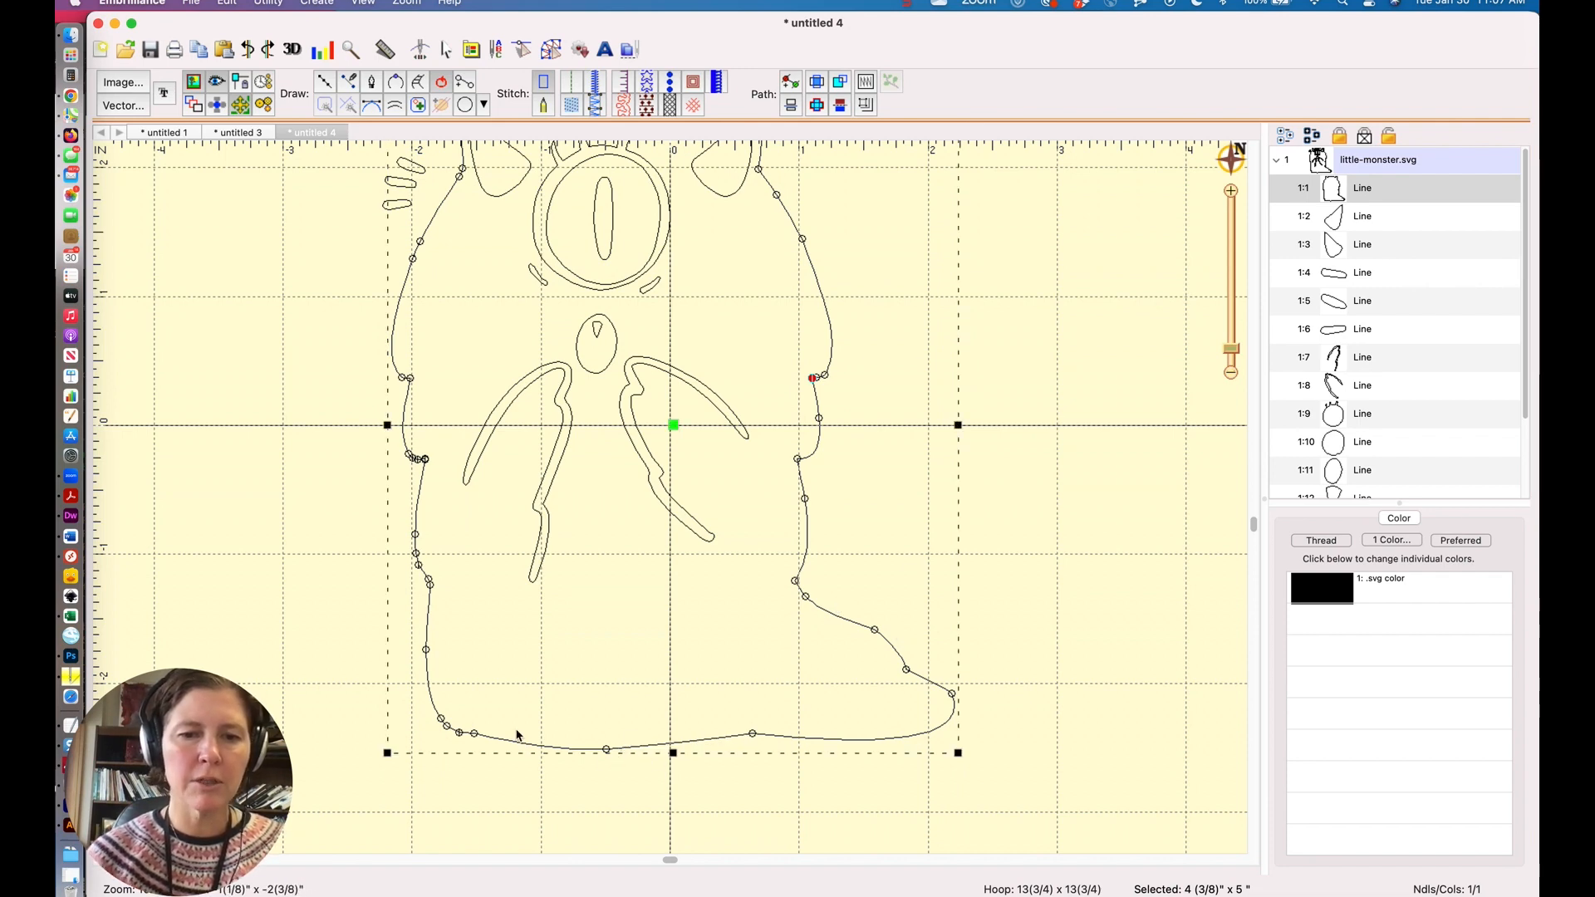
click(459, 733)
click(564, 740)
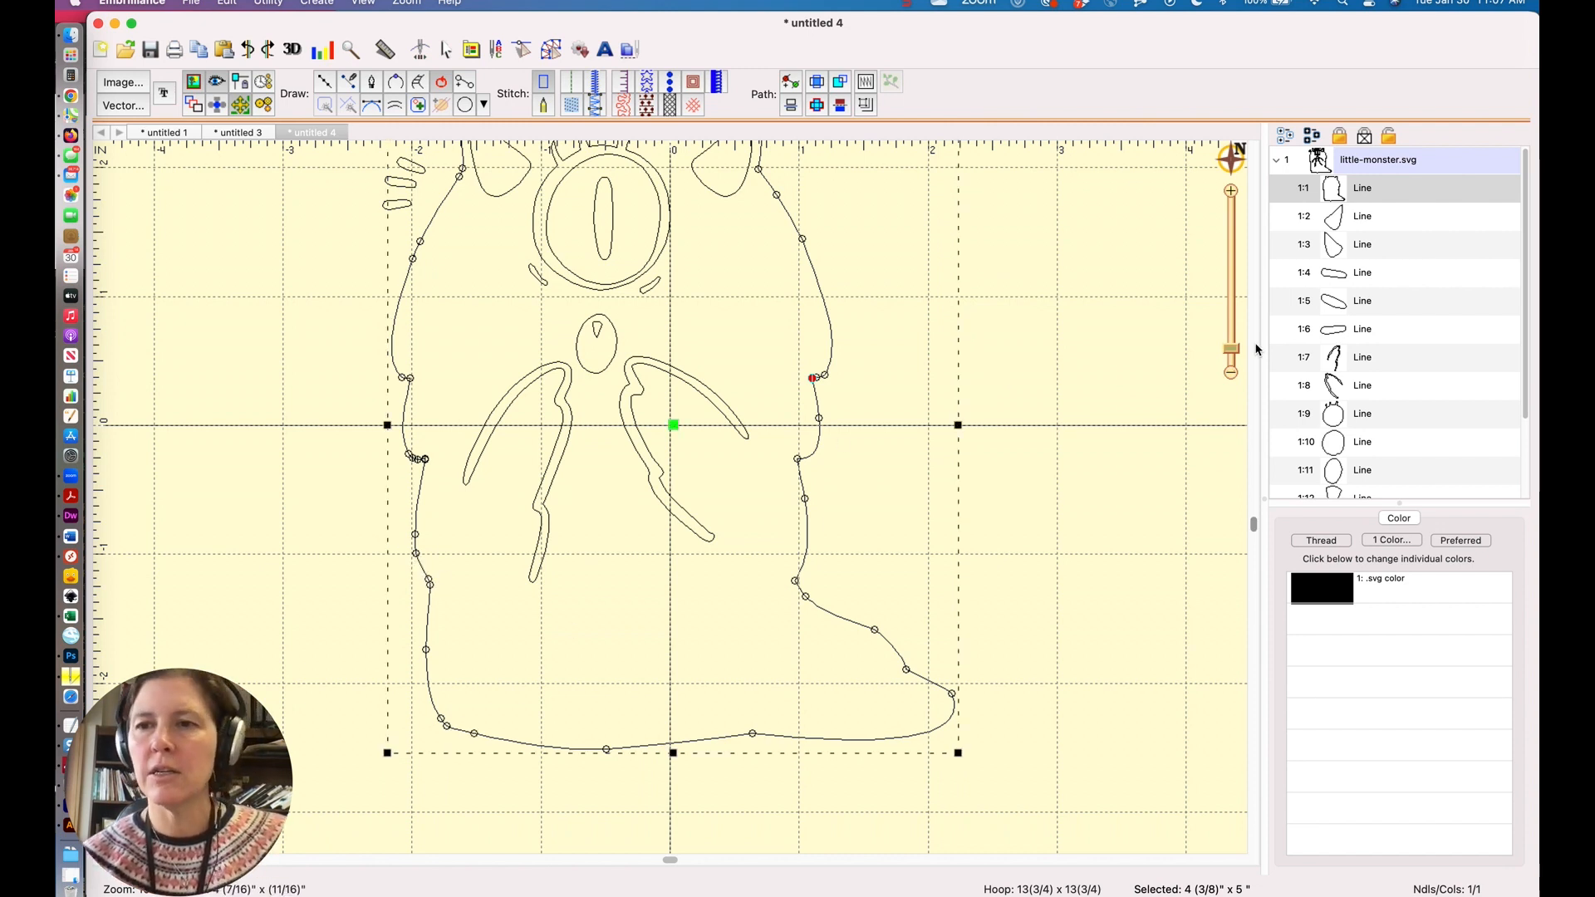
drag(1233, 358, 1233, 362)
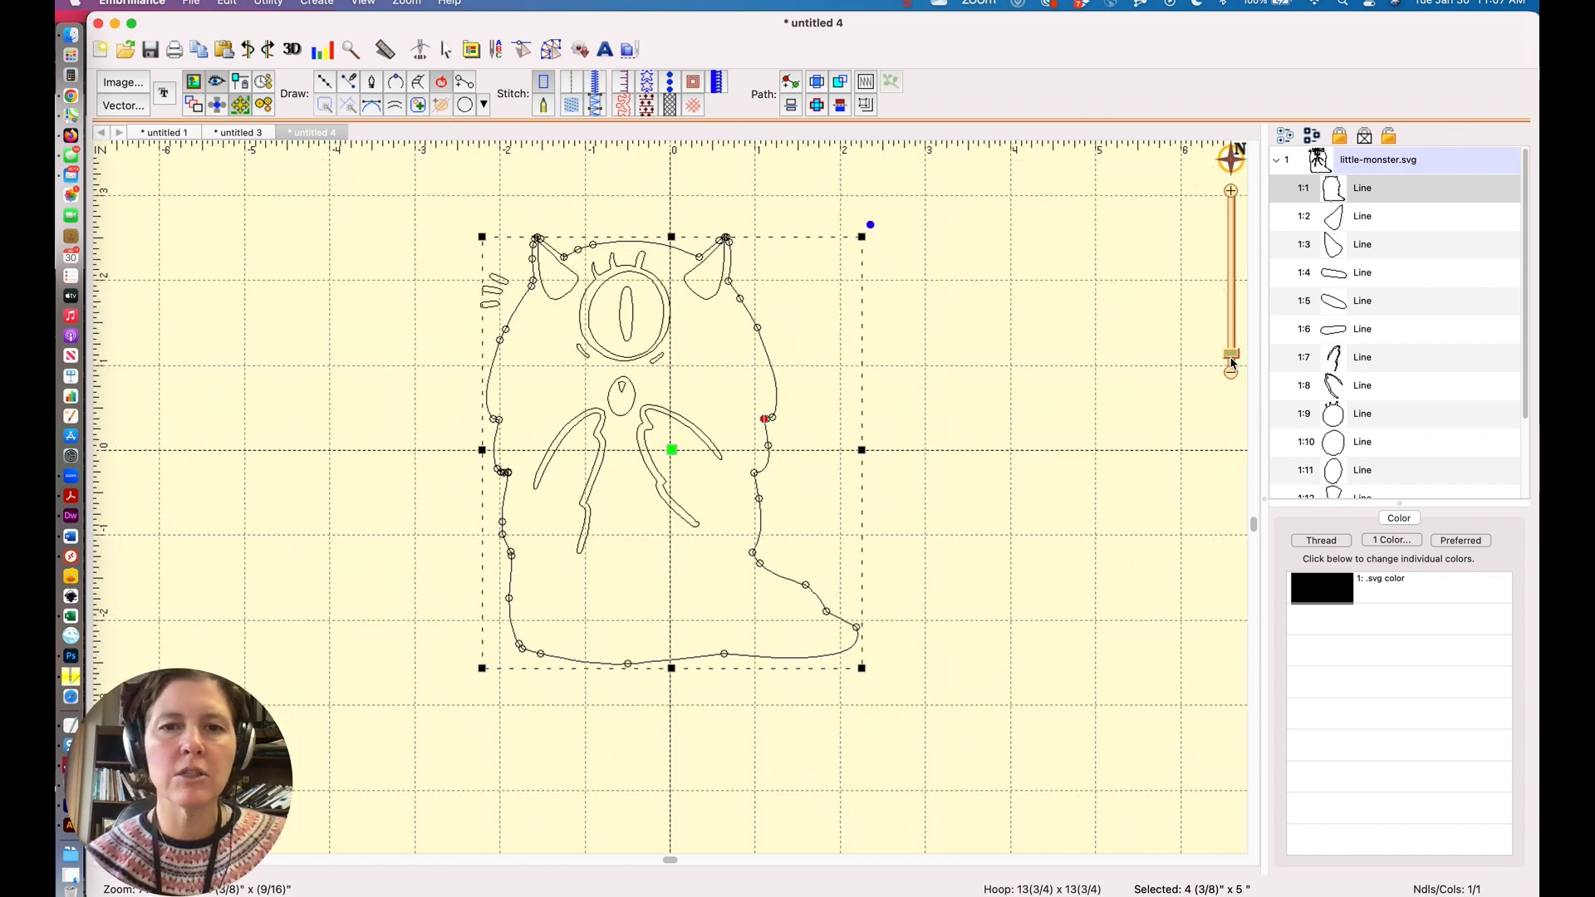
Turn the body outline into a tatami fill and set its thread to Metro 2337 Spring Green.
click(573, 108)
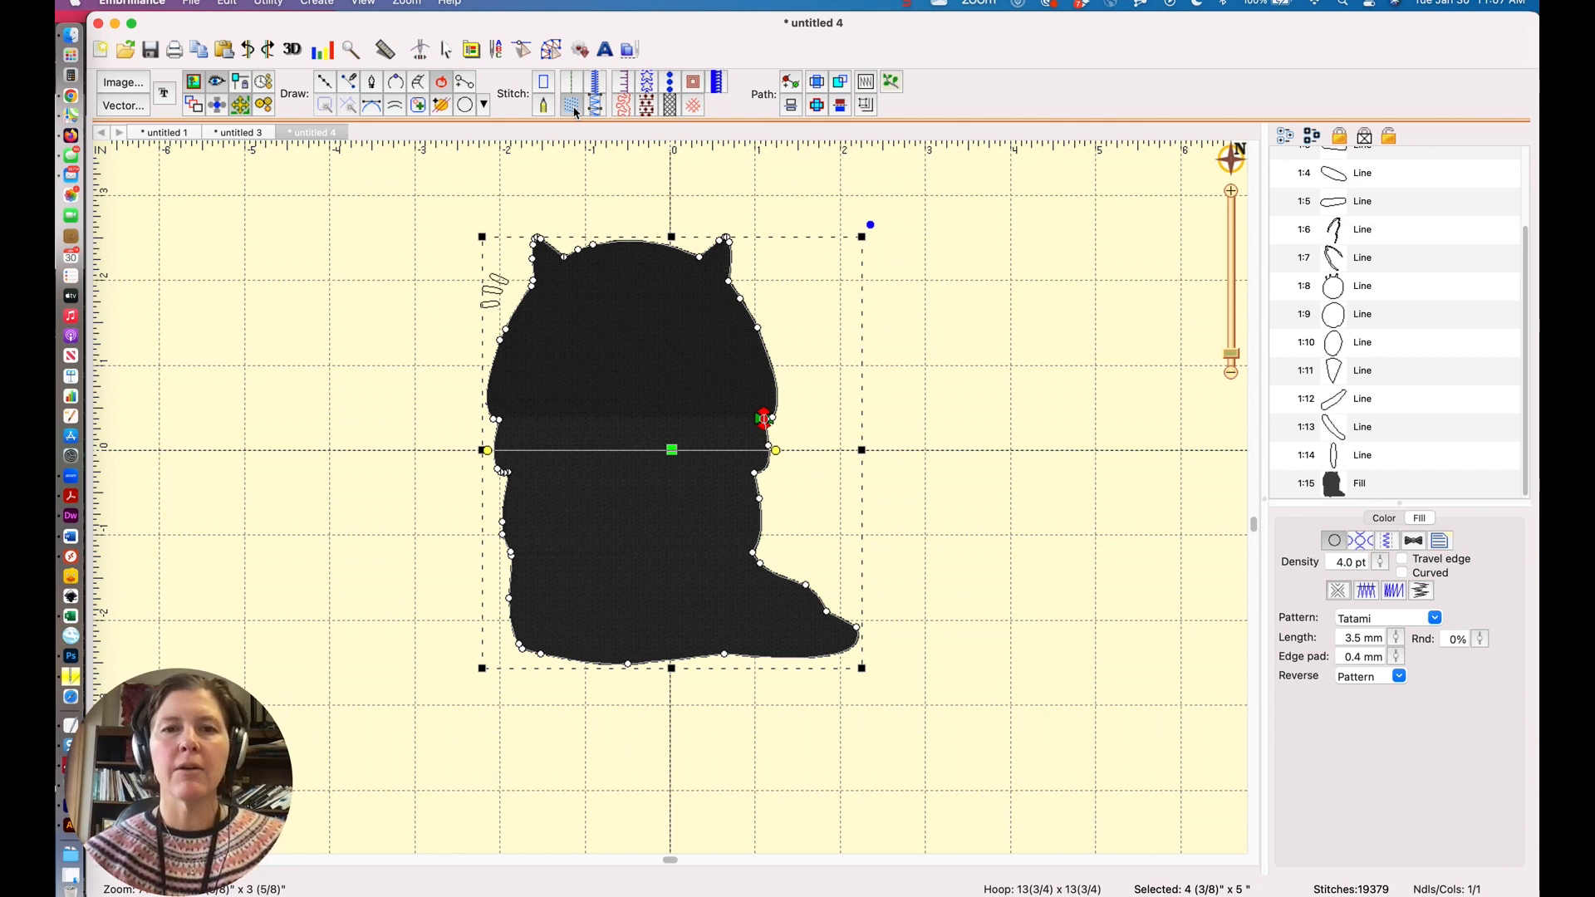
click(1383, 519)
click(1326, 591)
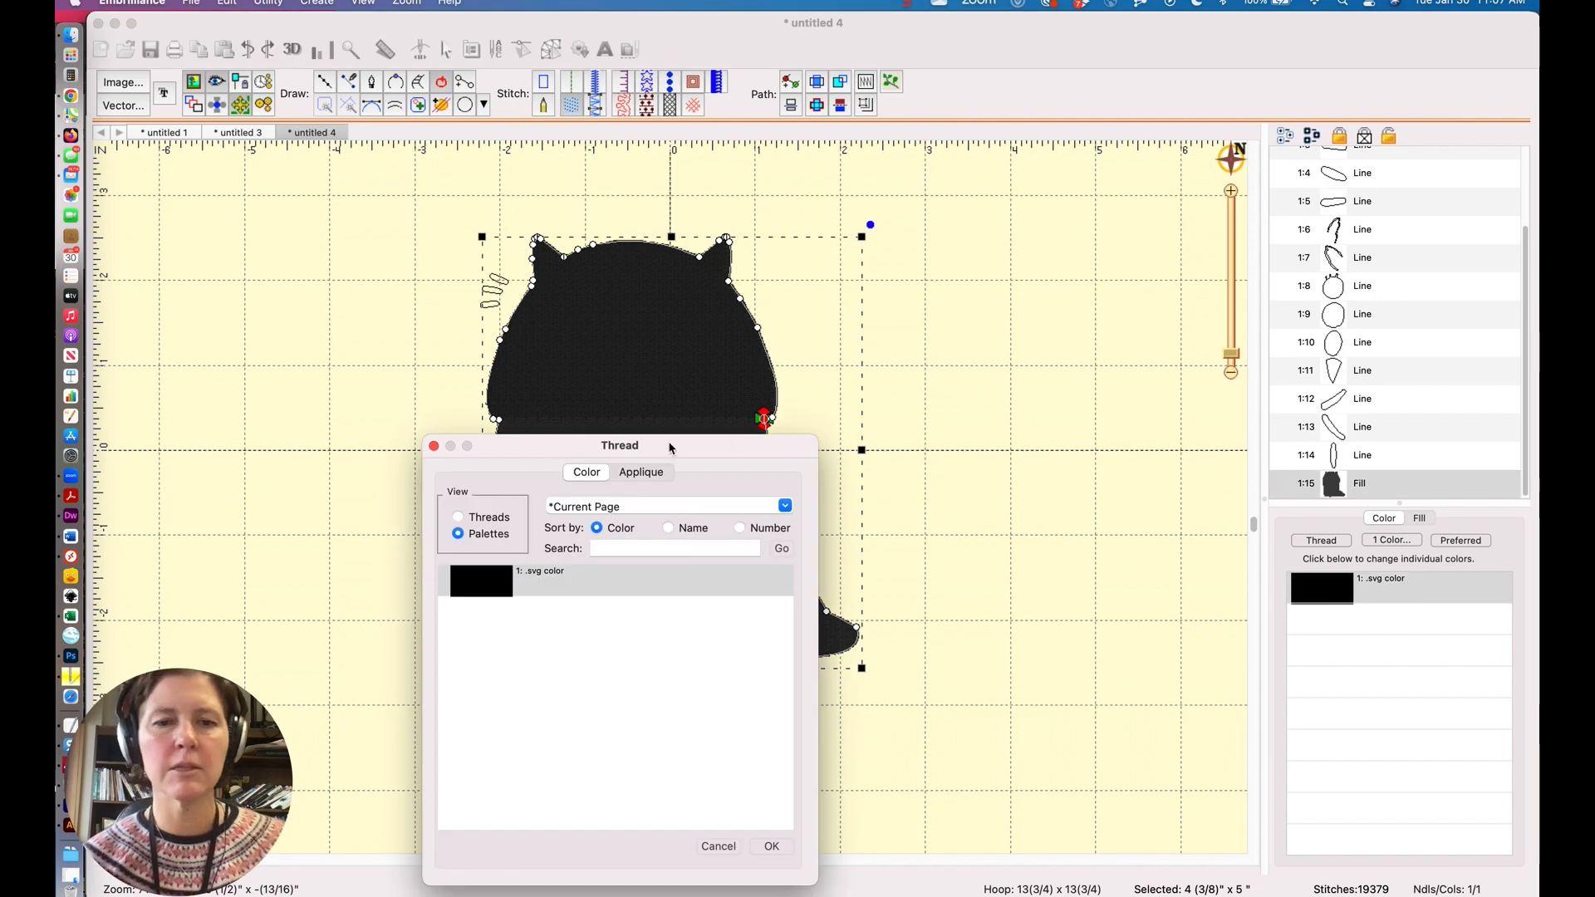
click(477, 523)
scroll(483, 657, down, 10)
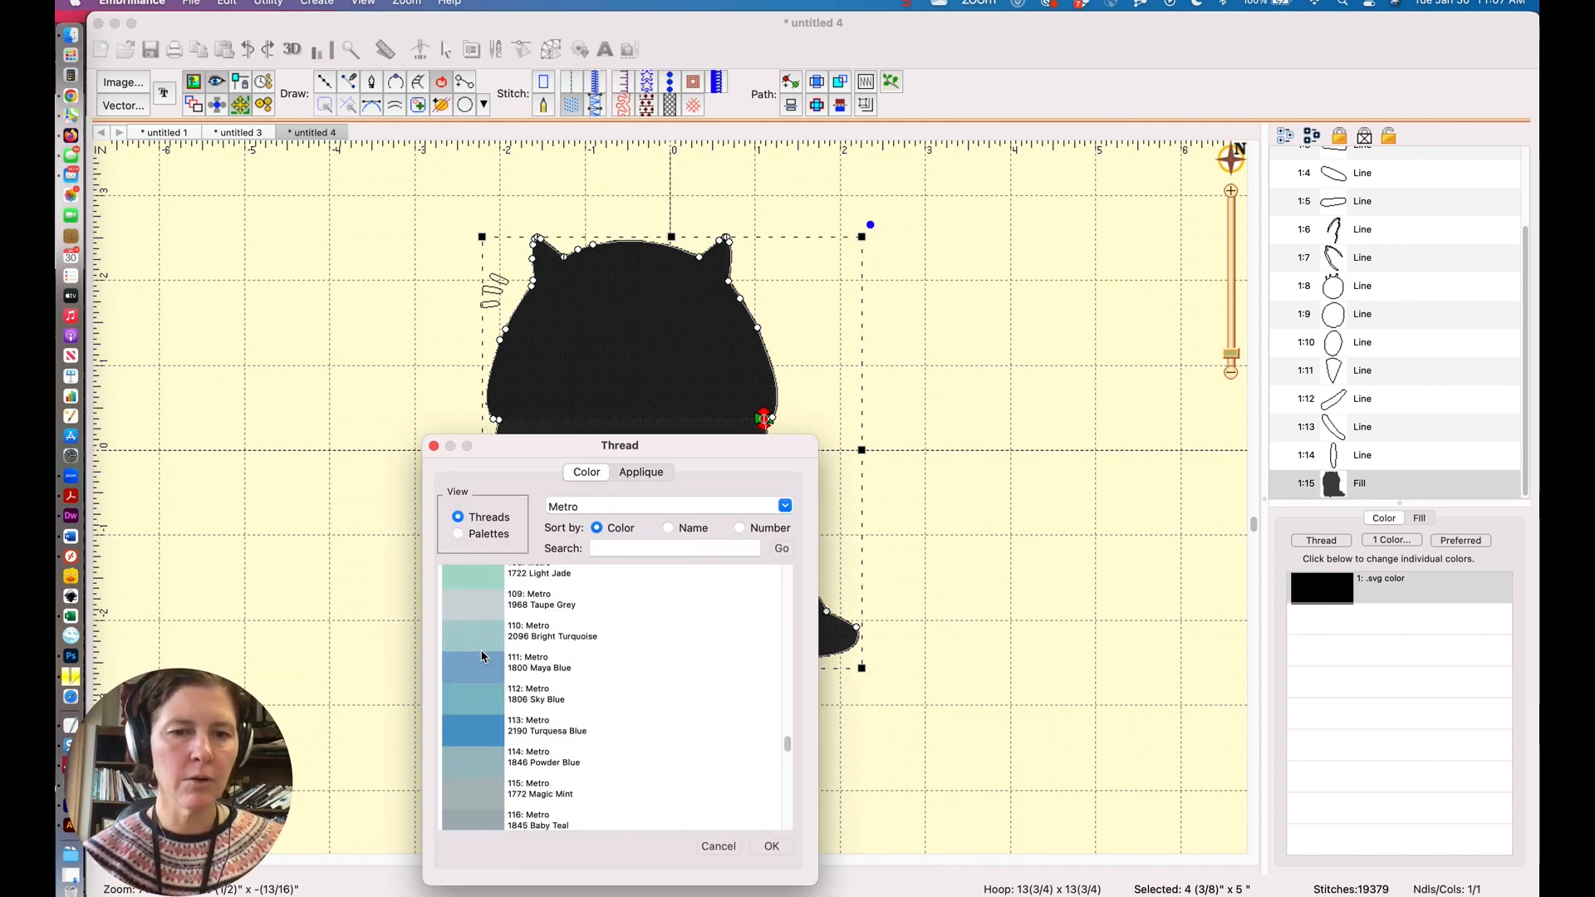
click(483, 657)
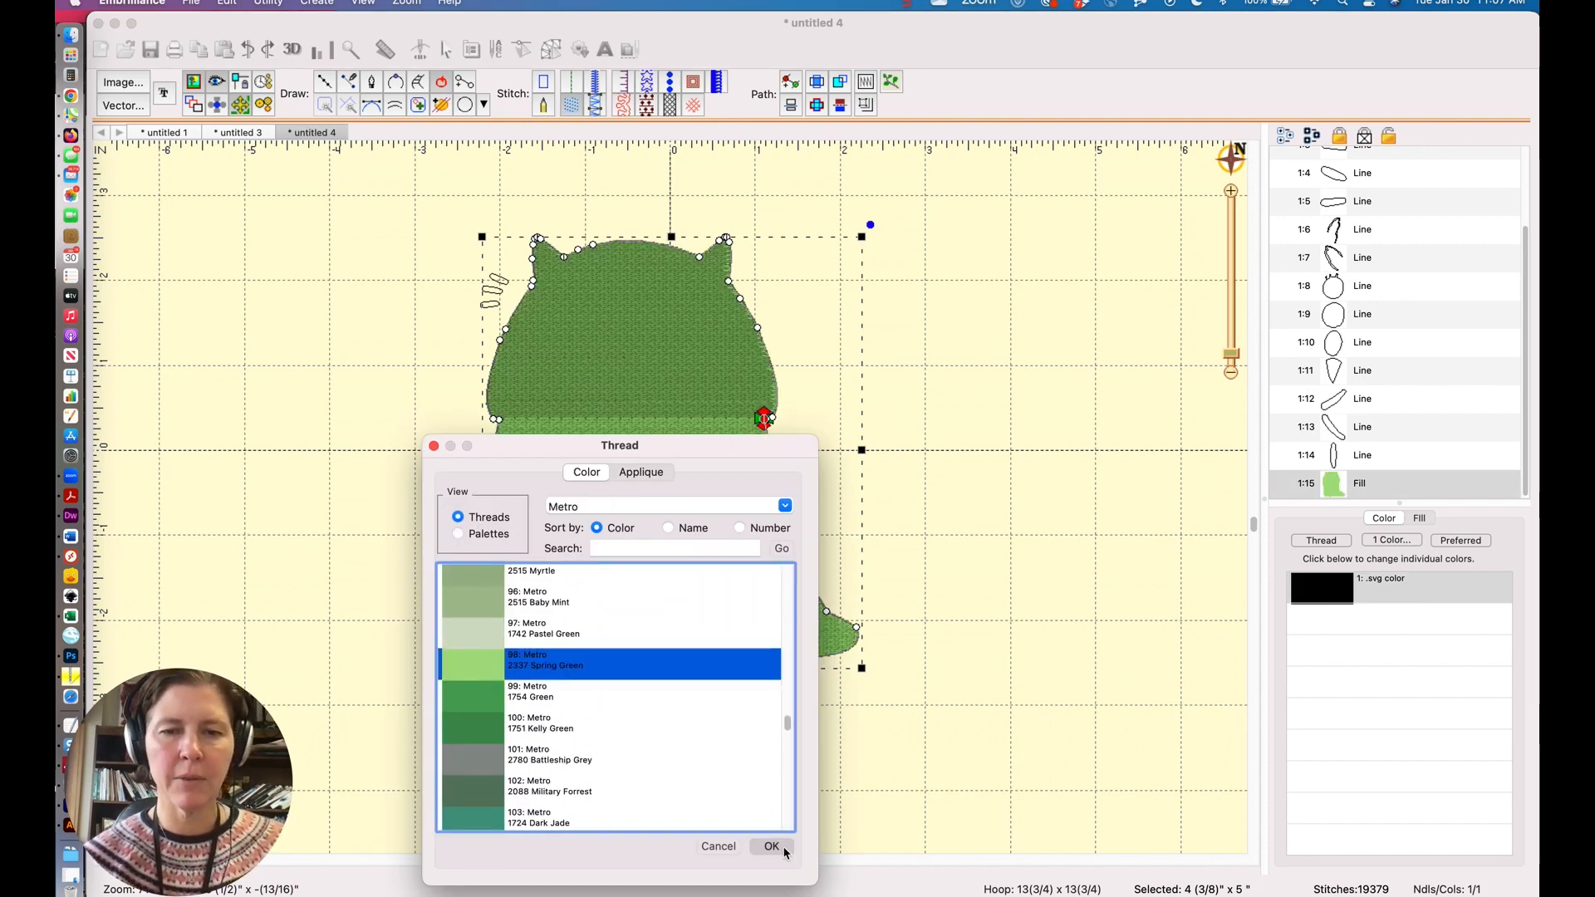
click(771, 846)
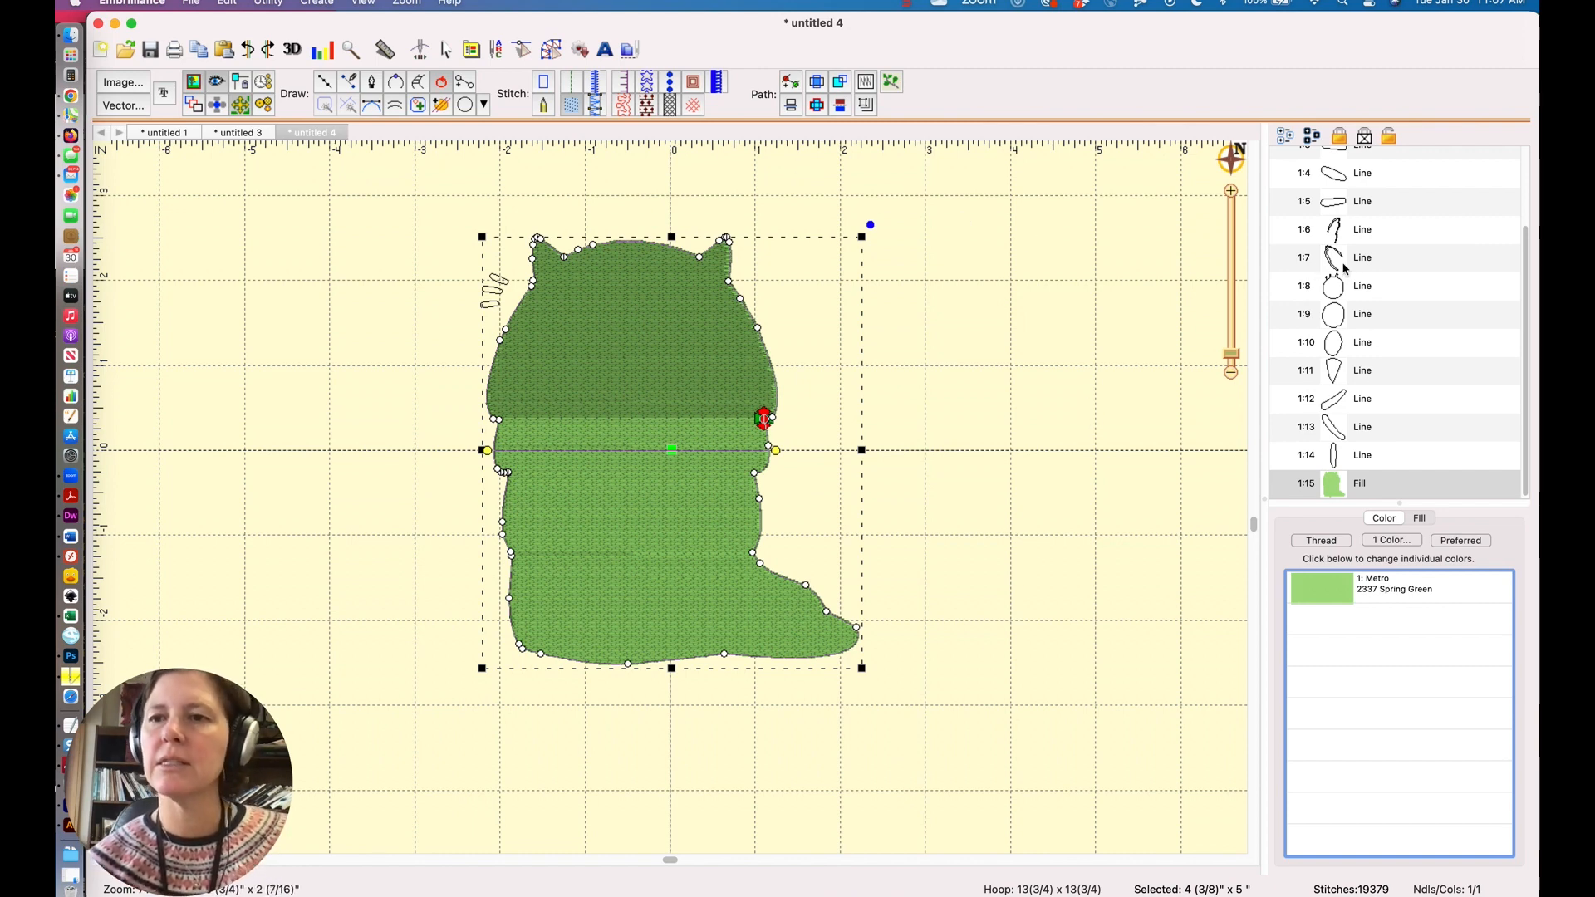
Subtract the eye circle from the monster's body outline and refill the body with tatami stitches.
scroll(1403, 276, up, 3)
scroll(1371, 315, down, 3)
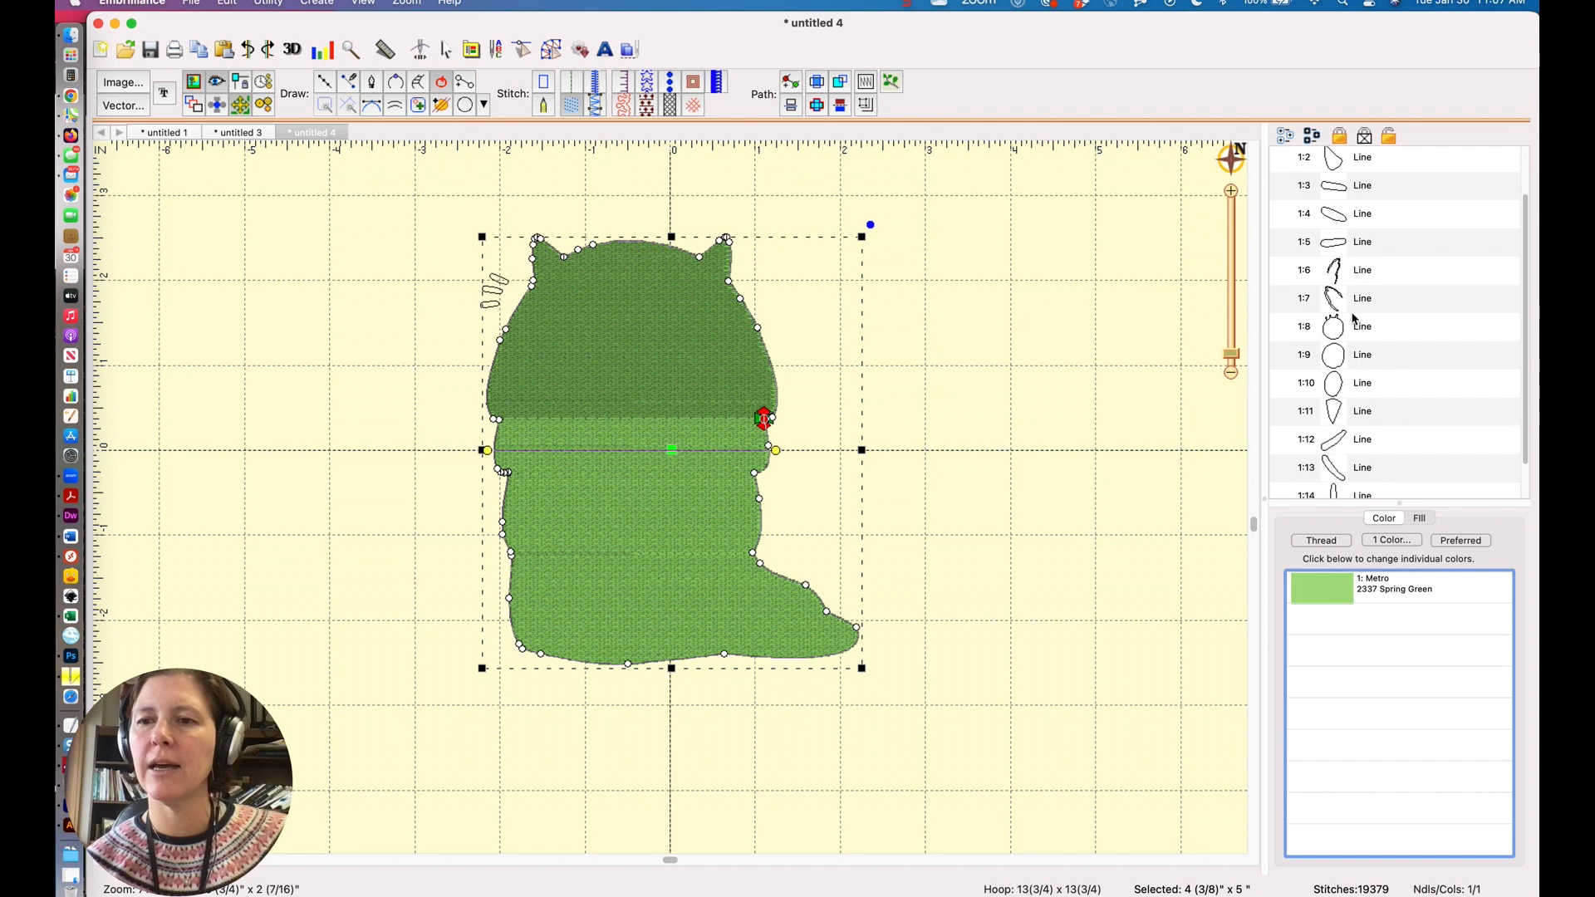
click(1333, 362)
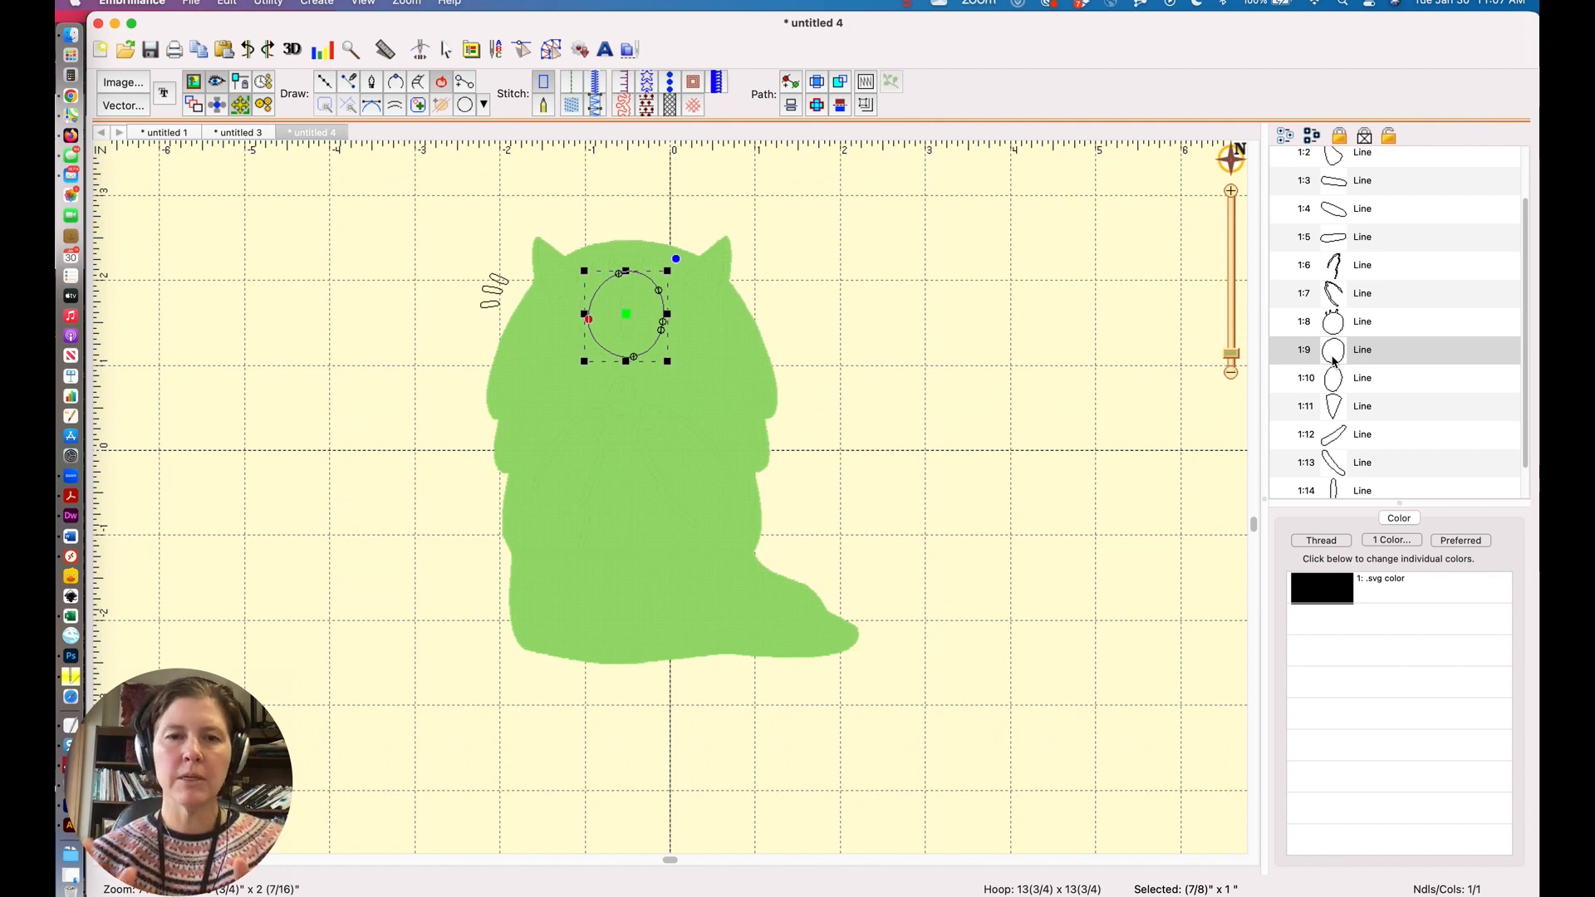
click(1334, 360)
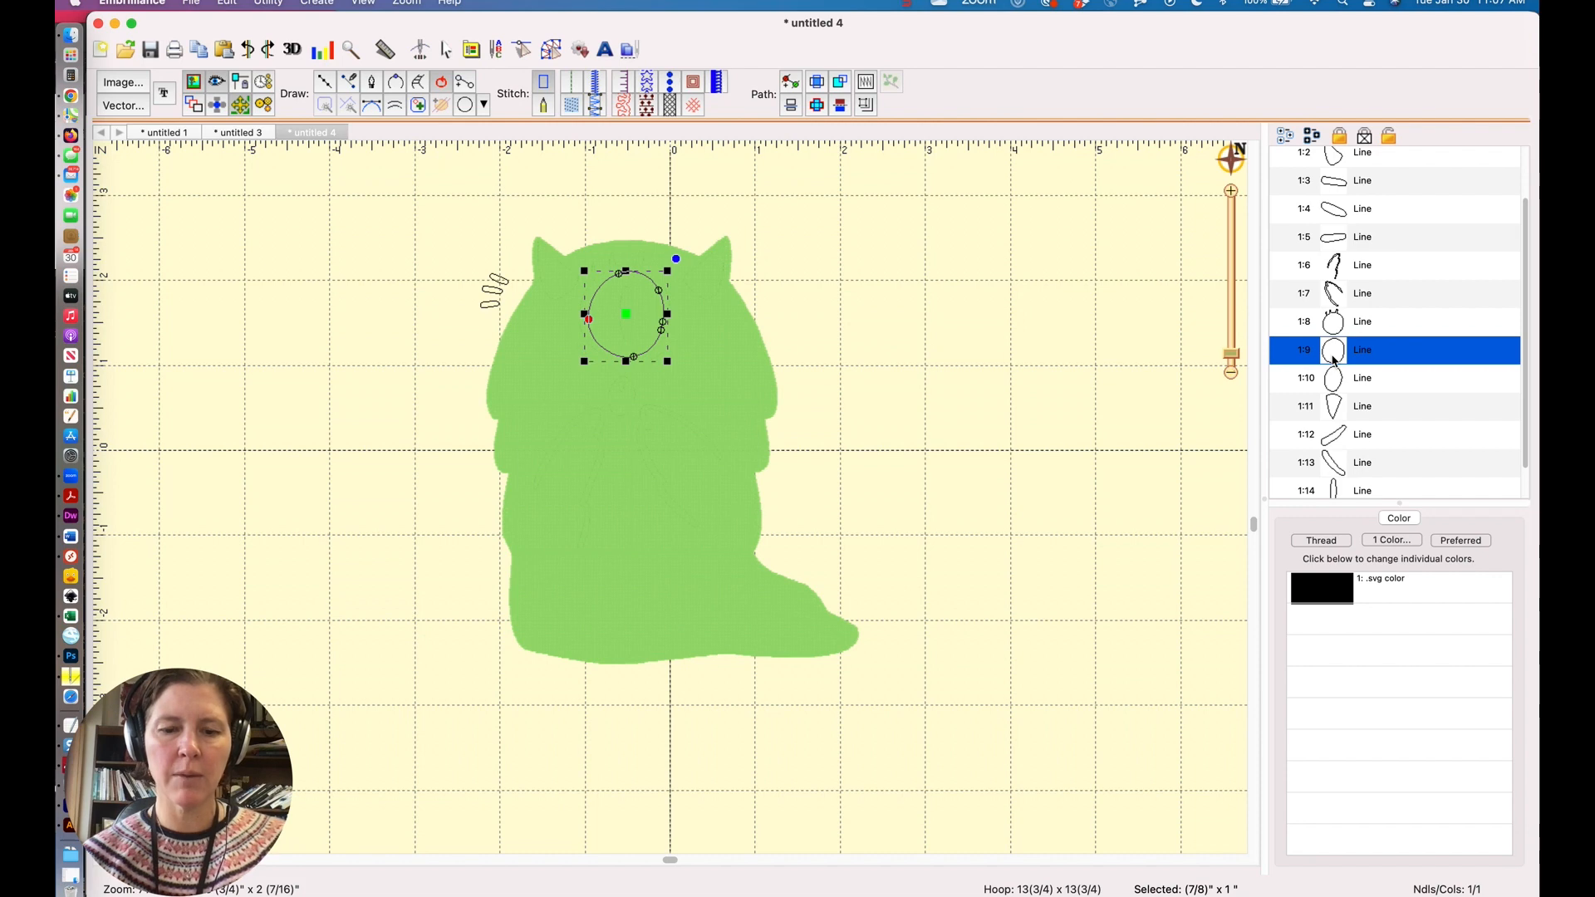
scroll(1333, 361, down, 2)
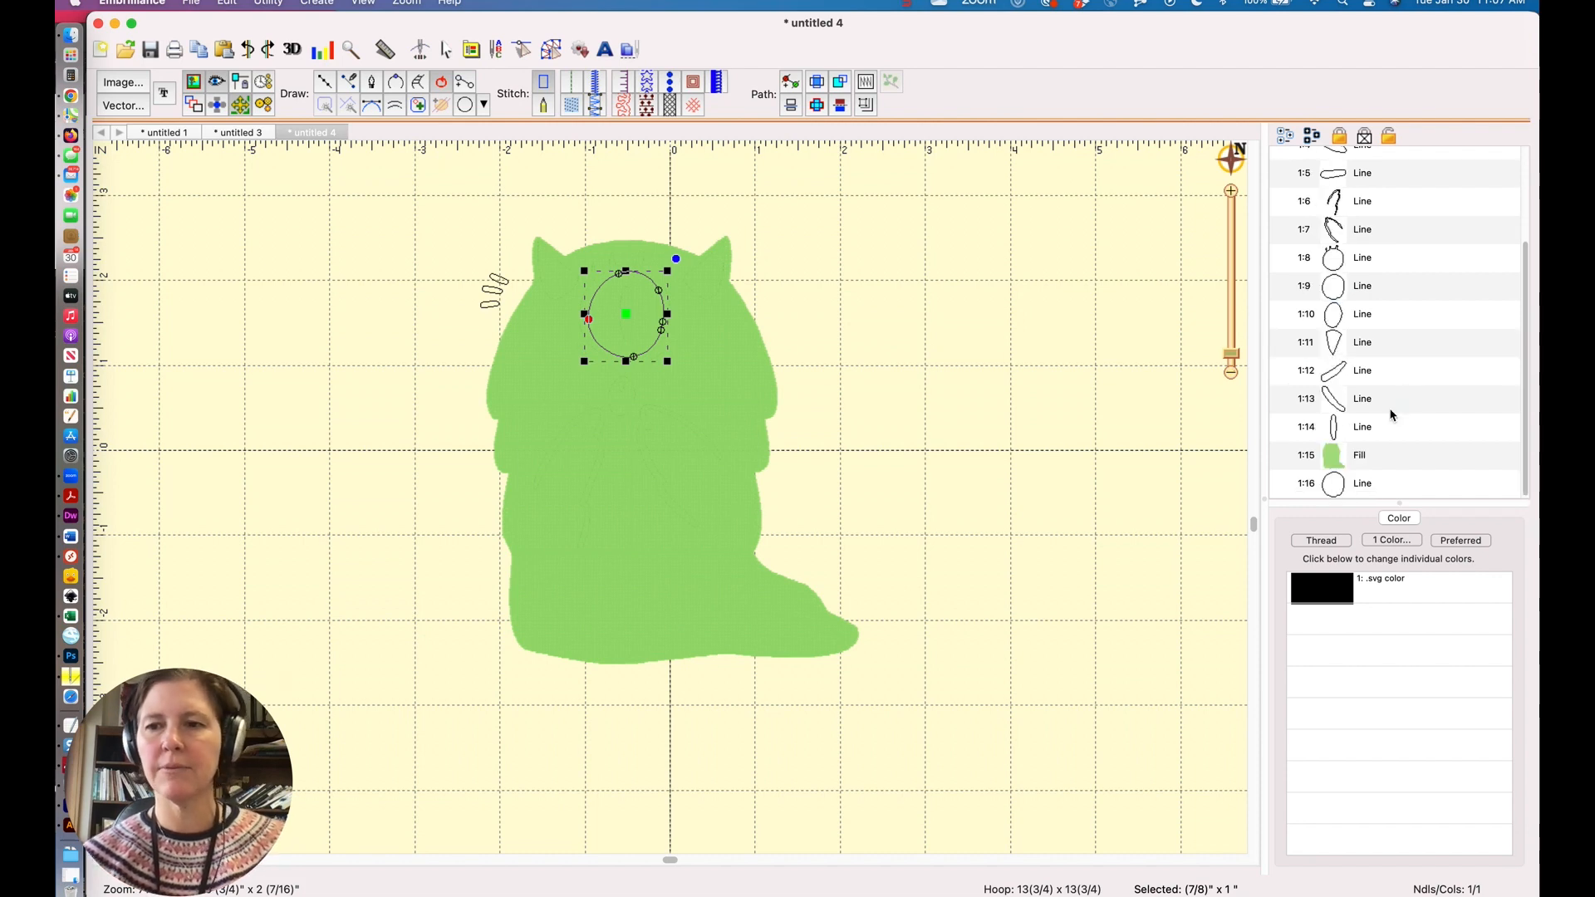
click(1333, 460)
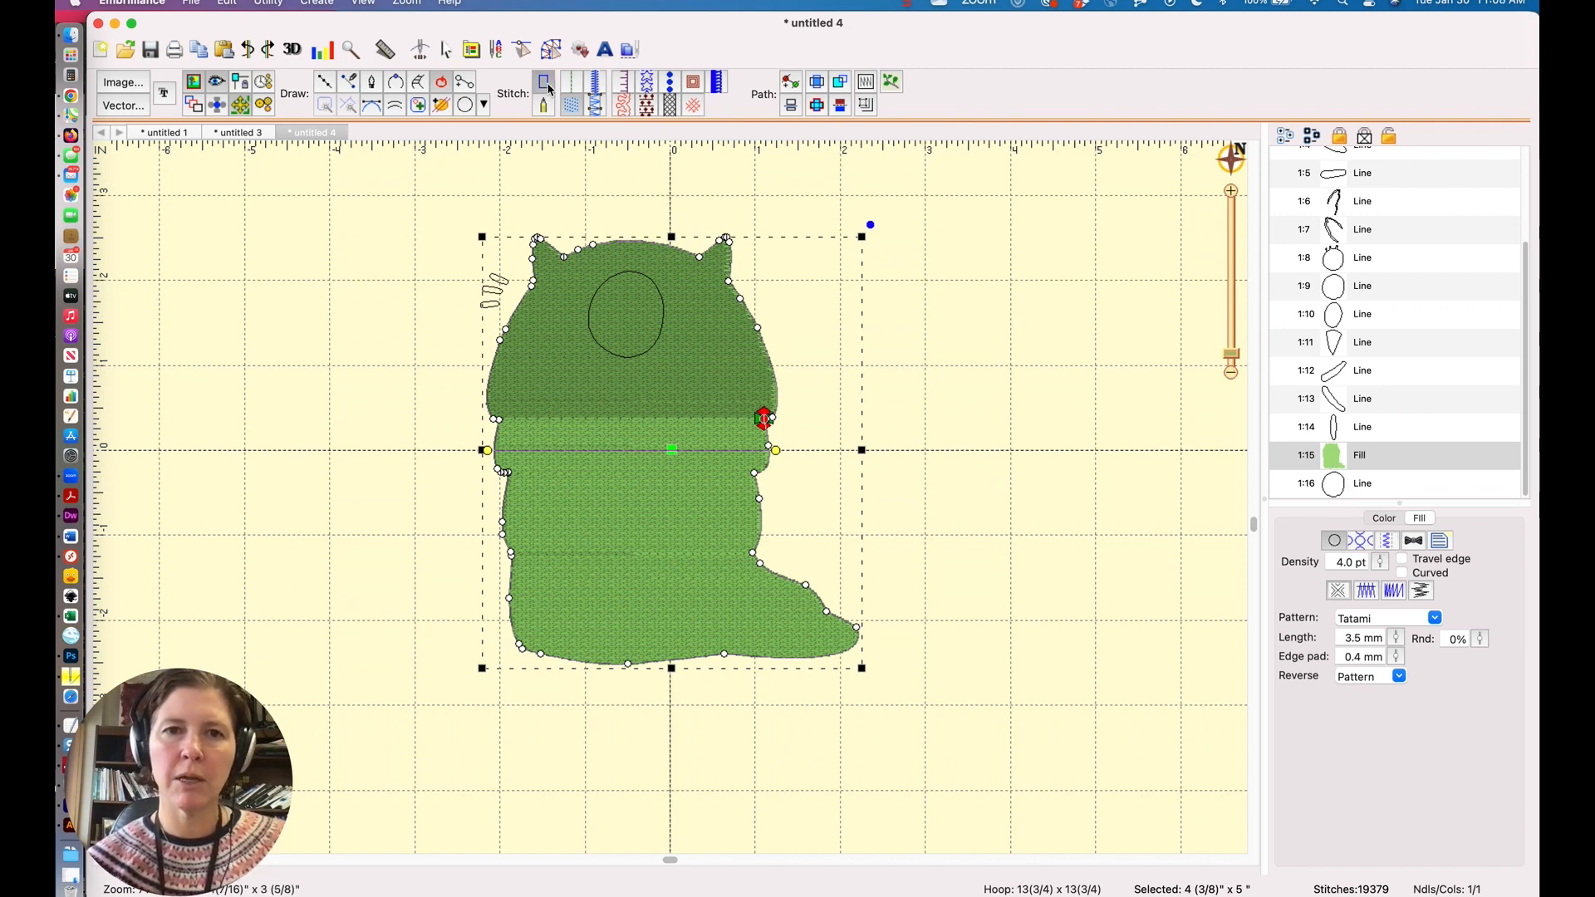
click(544, 82)
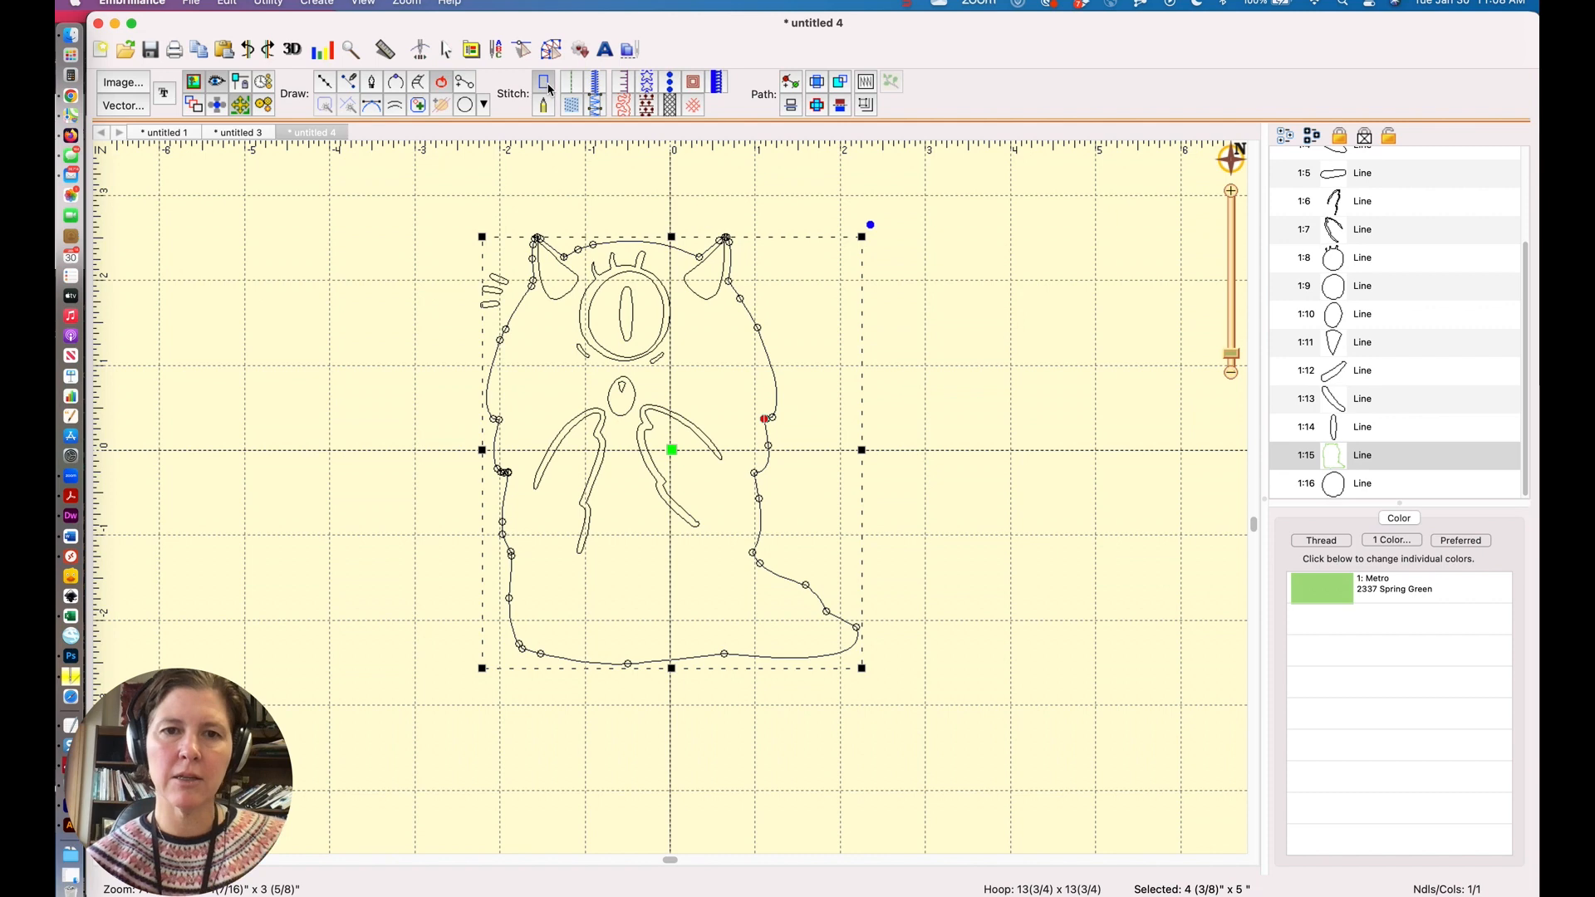
shift+click(1341, 486)
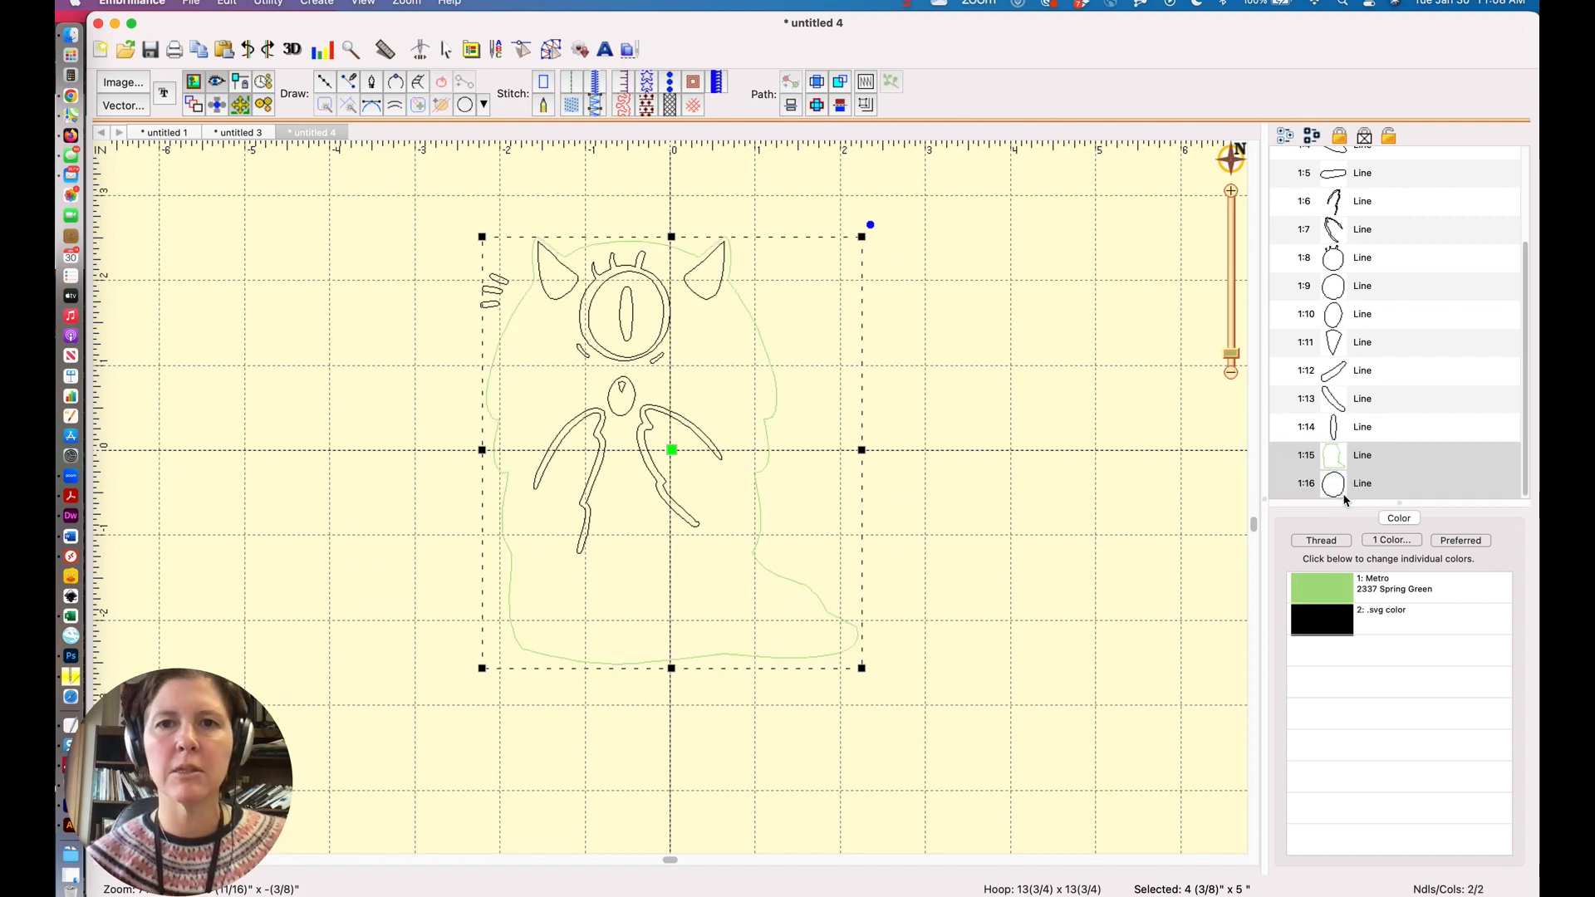
click(841, 84)
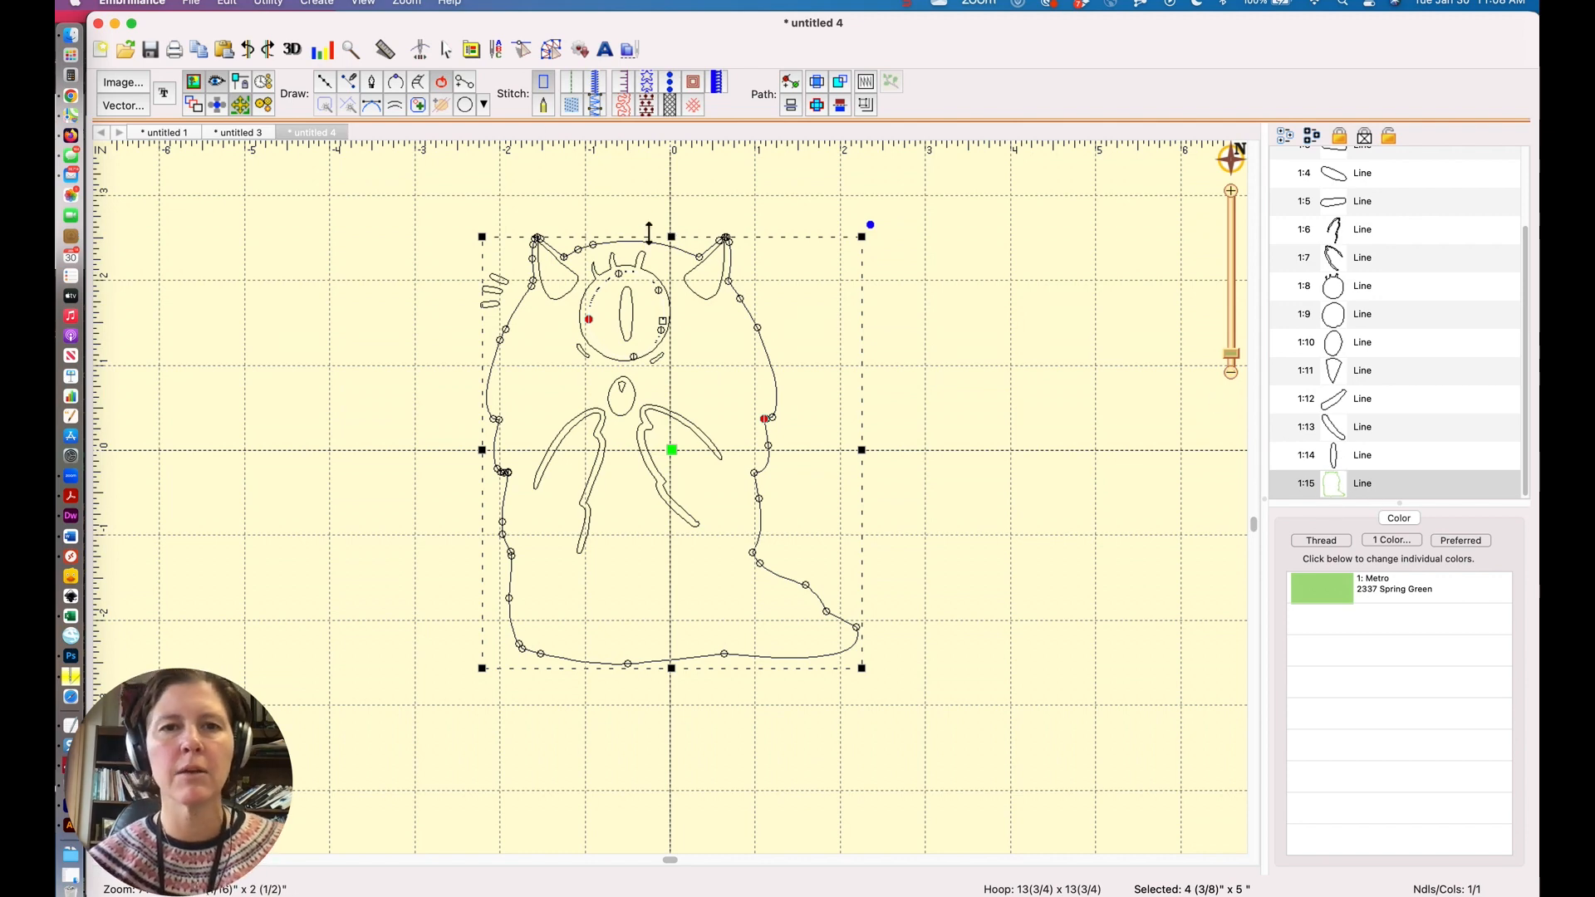
click(573, 105)
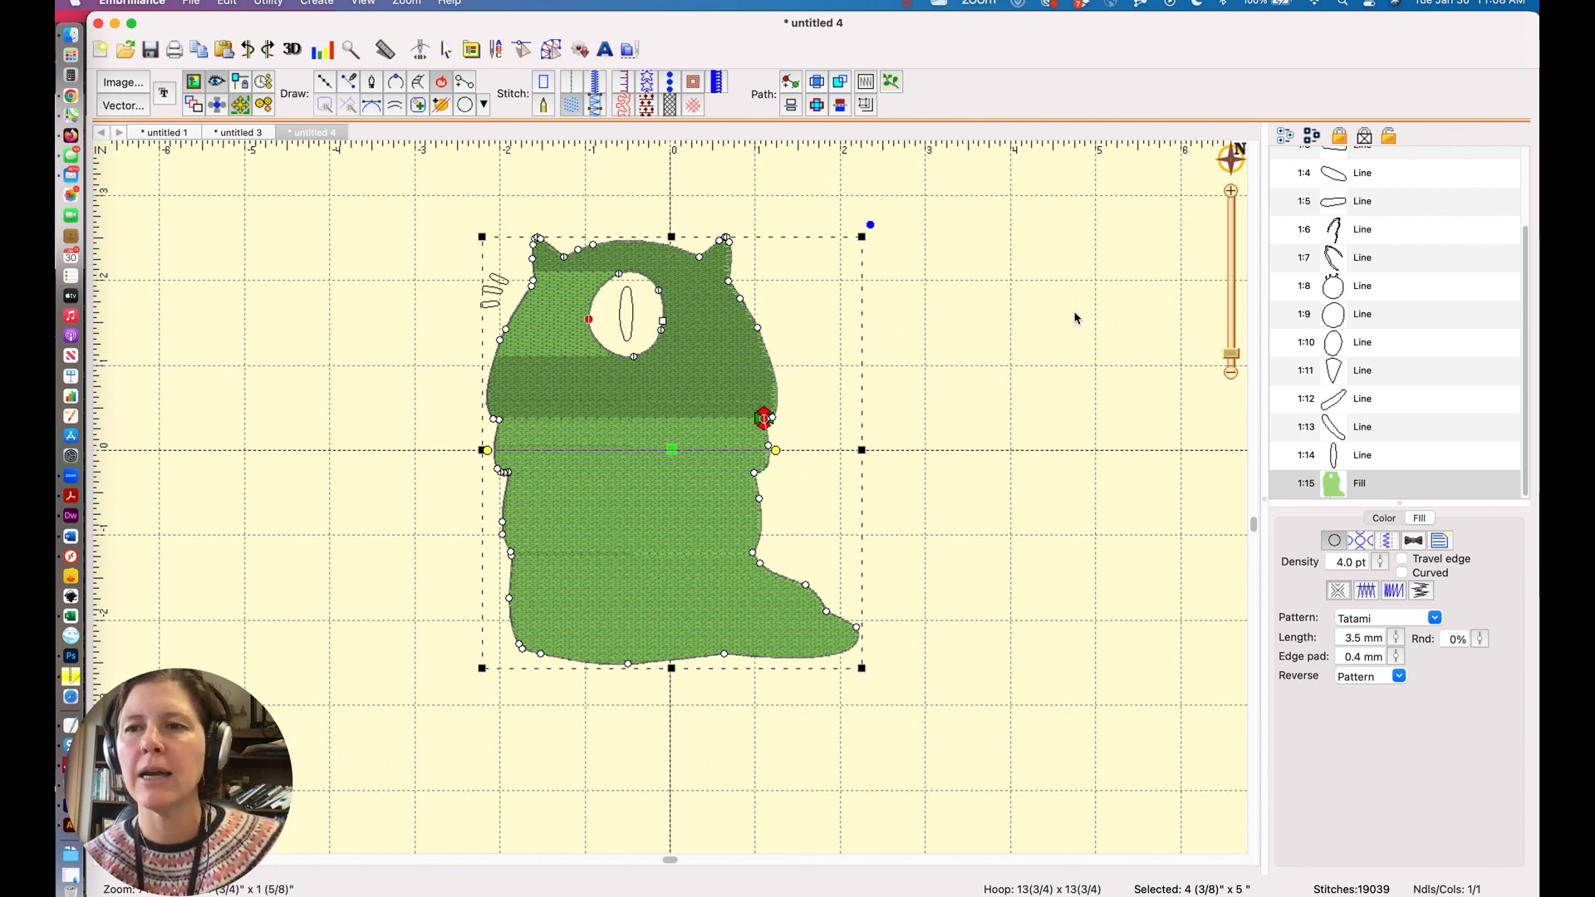
Select the eye circle outline and convert it into a tatami fill.
scroll(1444, 287, up, 5)
scroll(1444, 286, down, 1)
click(1339, 397)
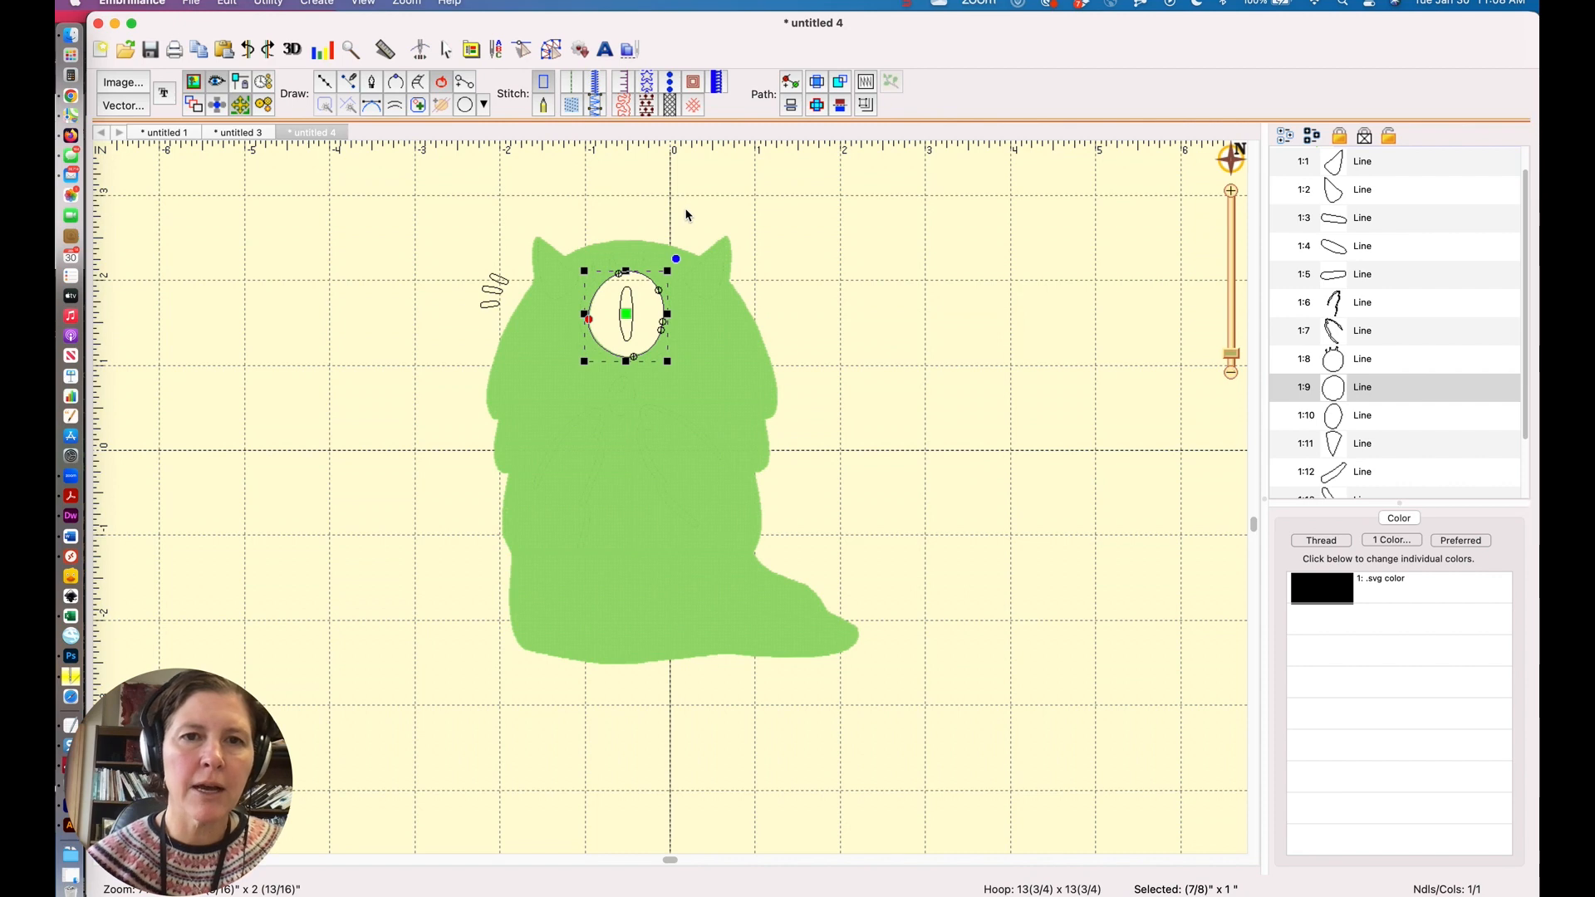
click(571, 104)
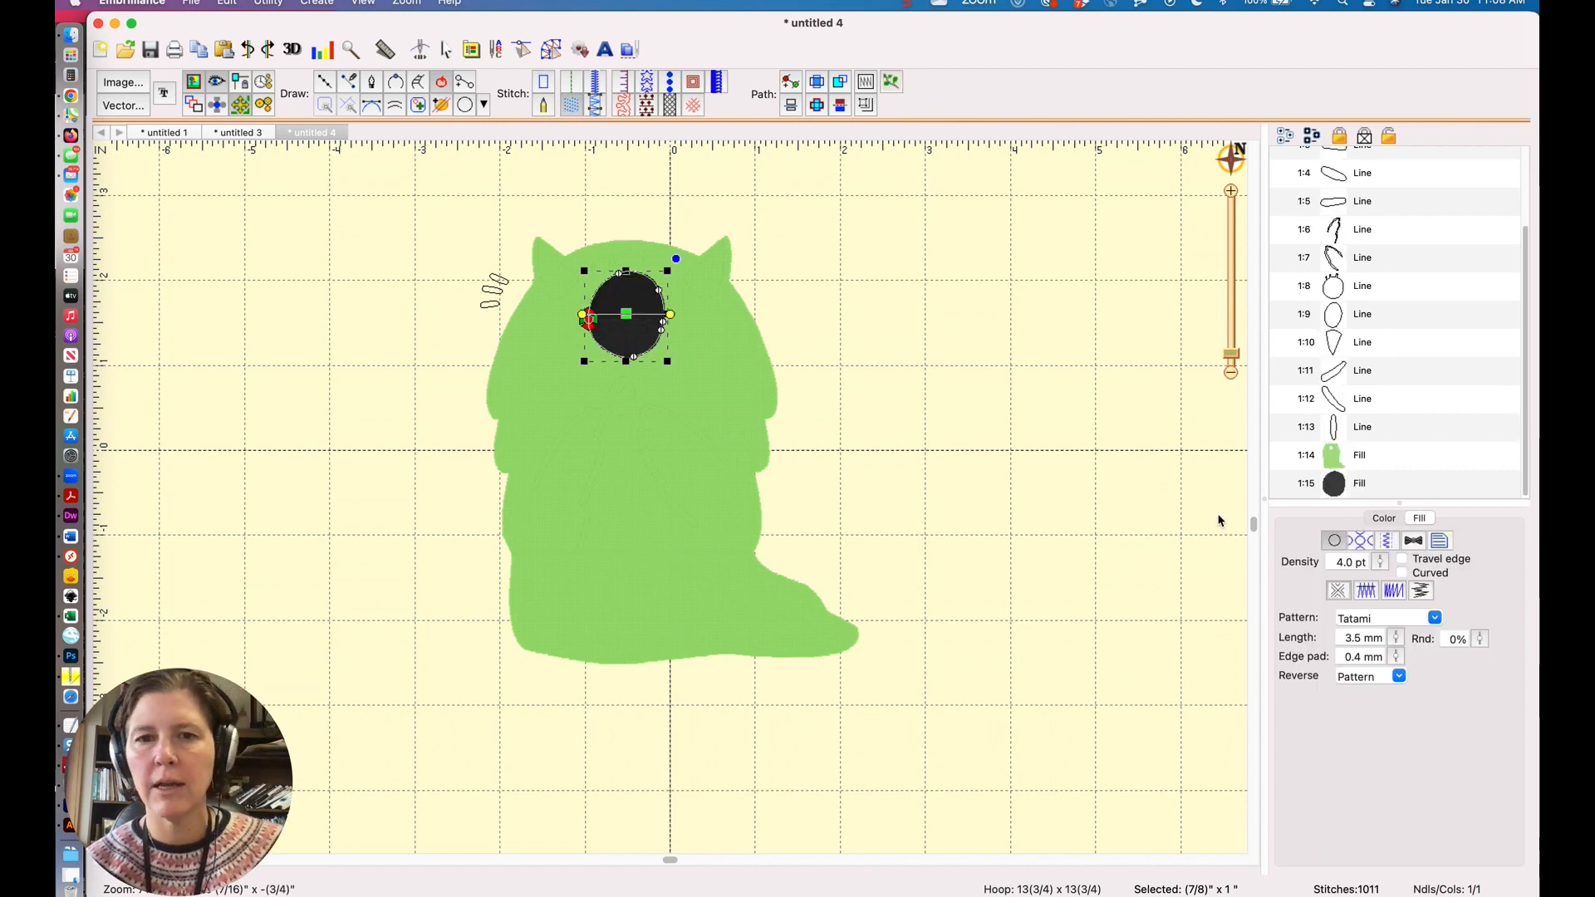
Search the Metro thread list by name for white and set the eye fill's thread to 1907 Bone White.
click(1381, 520)
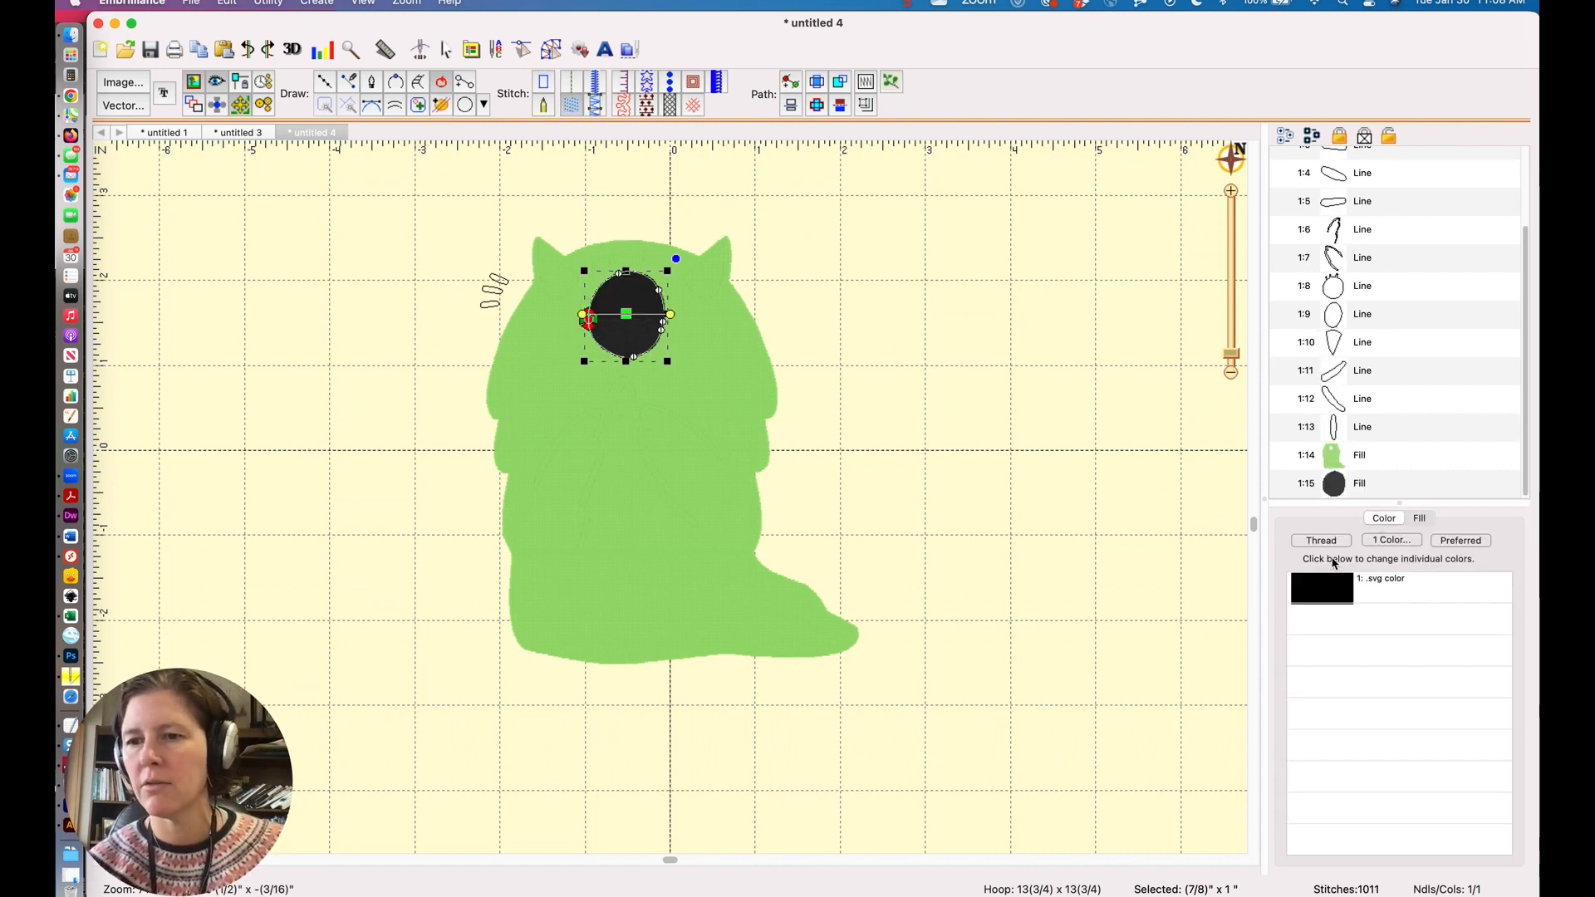
click(1323, 599)
scroll(592, 638, up, 5)
scroll(592, 638, up, 10)
scroll(592, 639, up, 10)
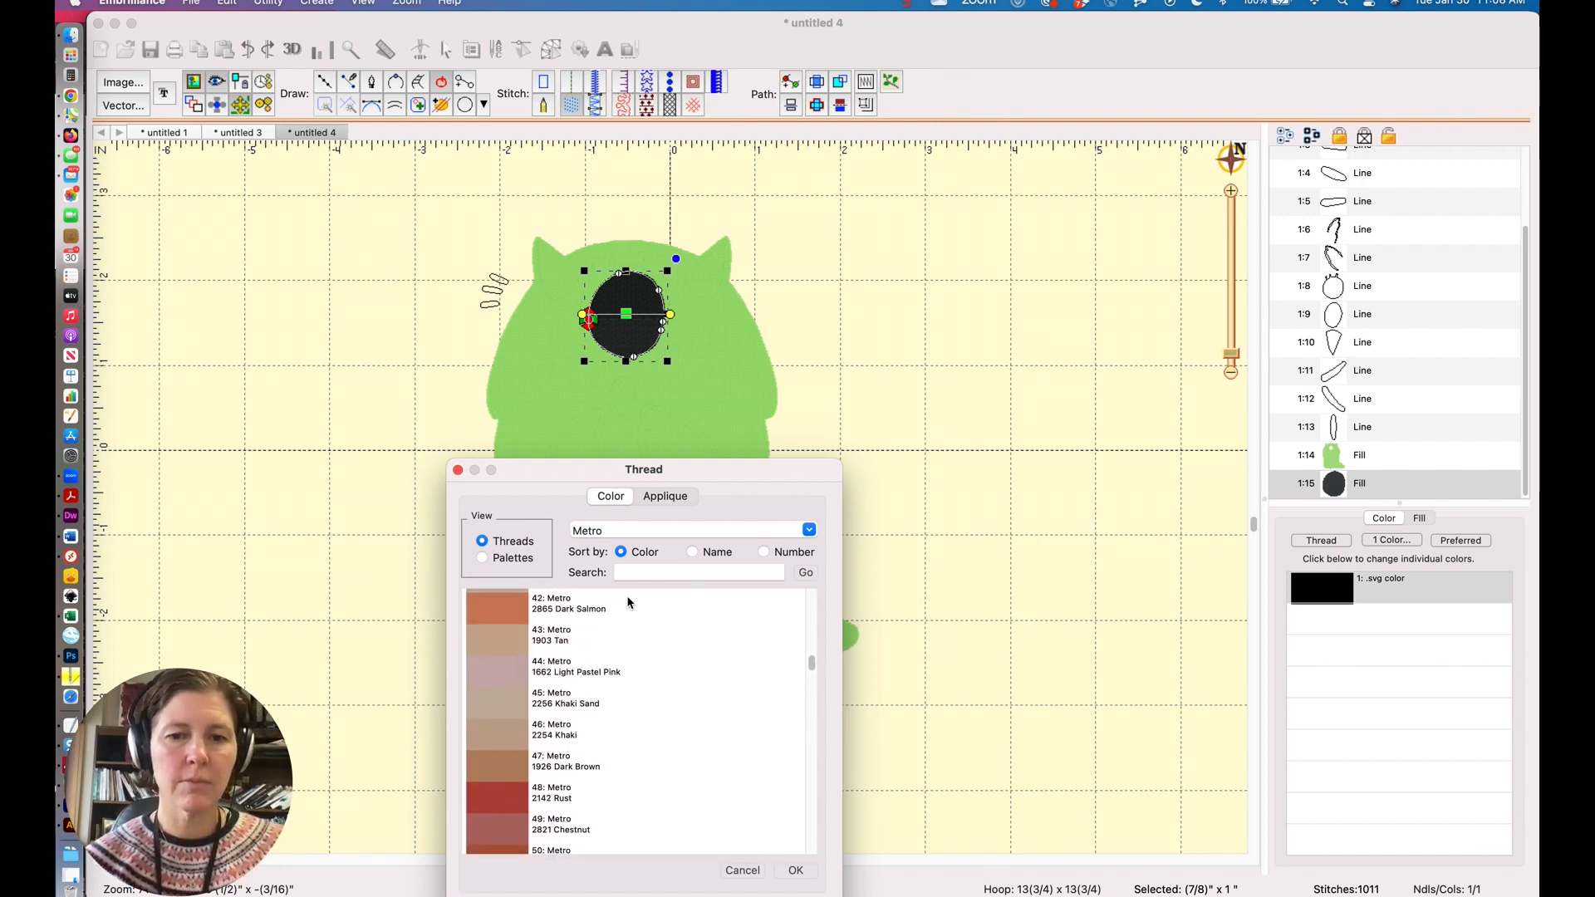
click(692, 552)
click(632, 572)
text(white)
click(806, 572)
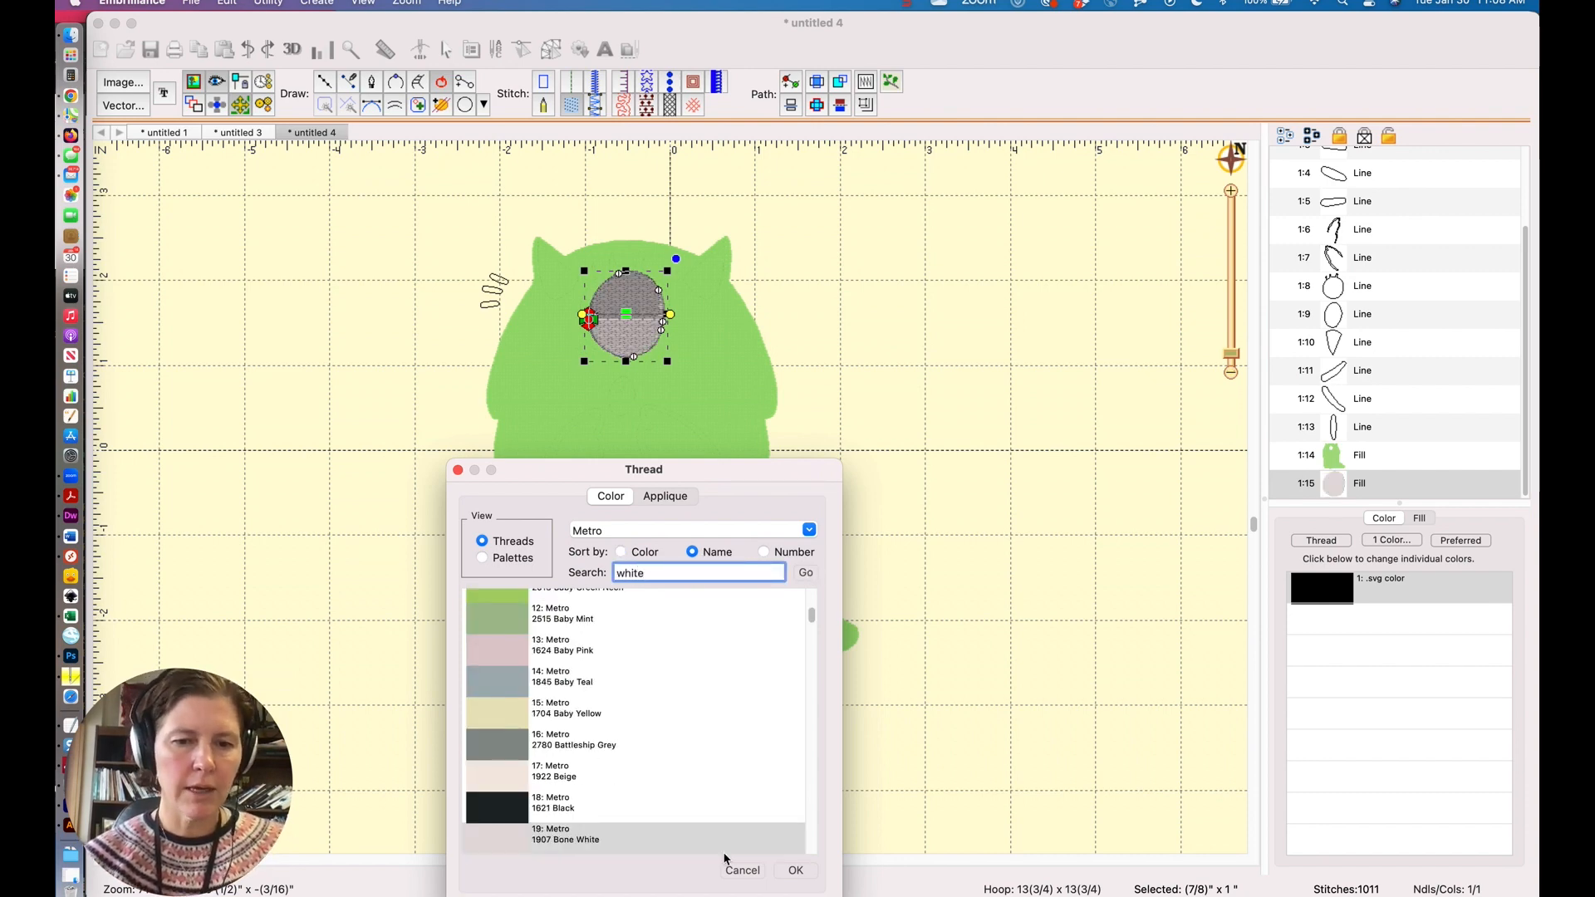
click(796, 870)
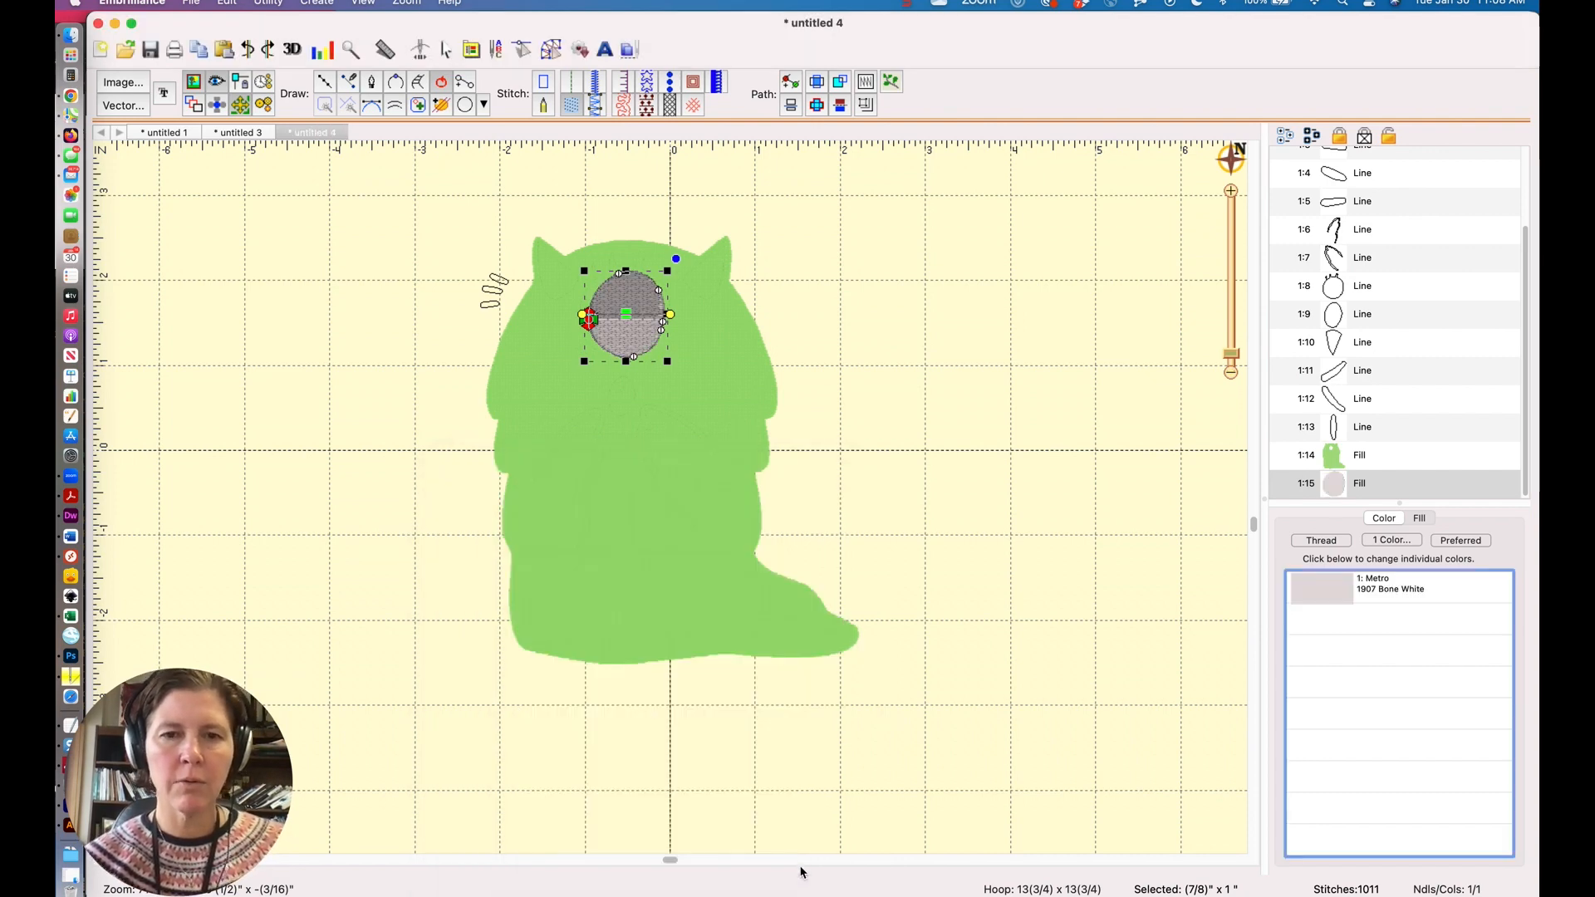
Enlarge the eye fill slightly to about 1 x 1 1/8 inches.
click(916, 390)
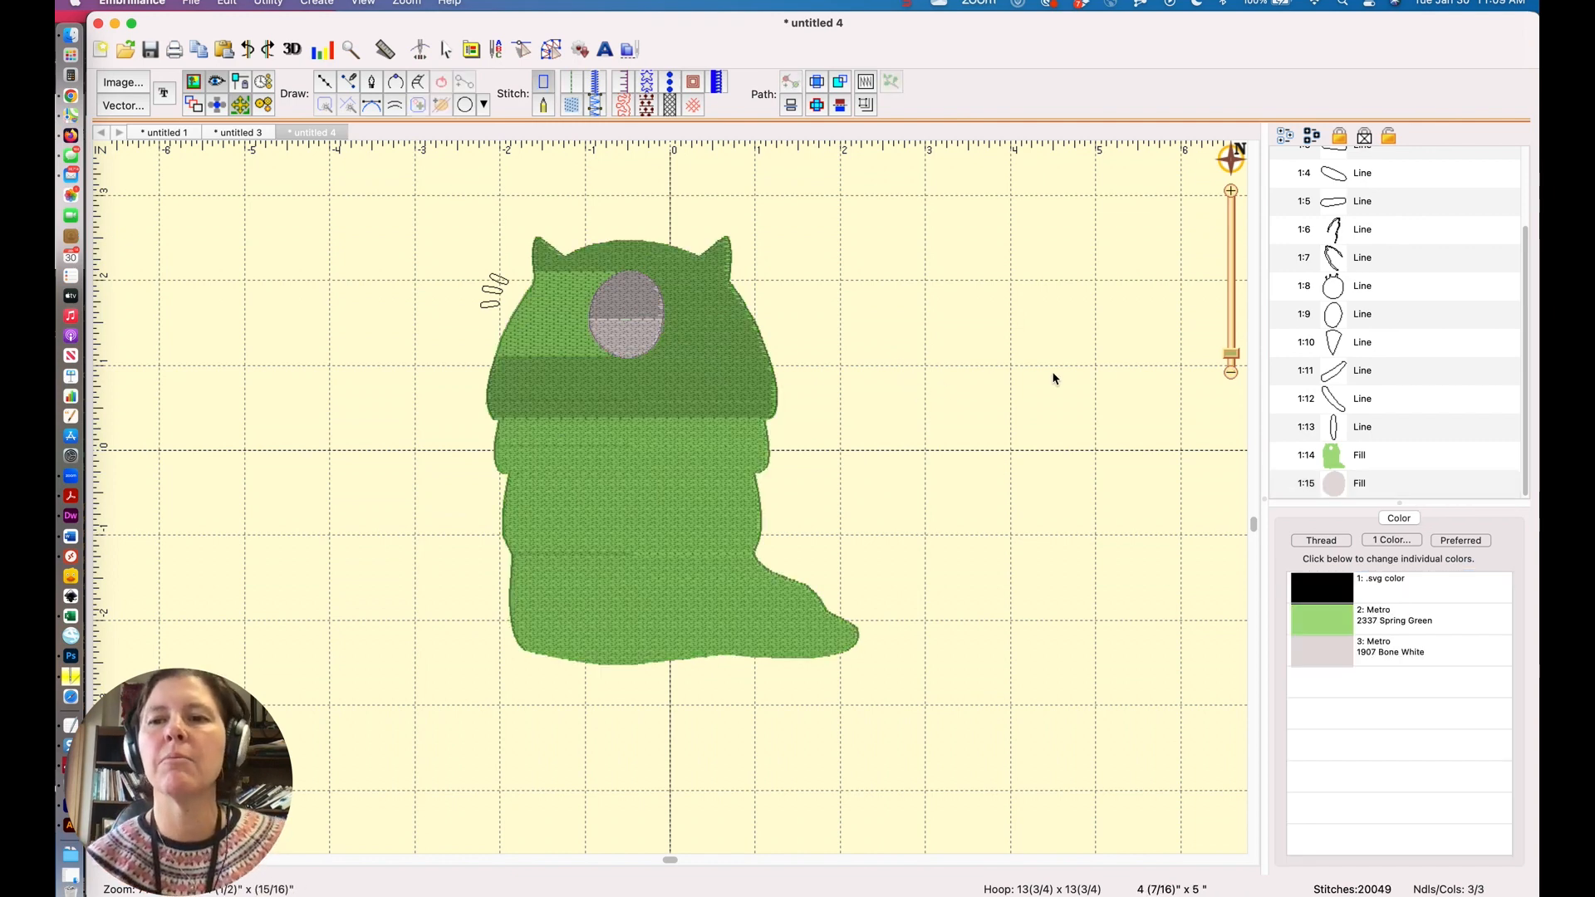
click(1229, 354)
drag(1229, 354, 1230, 349)
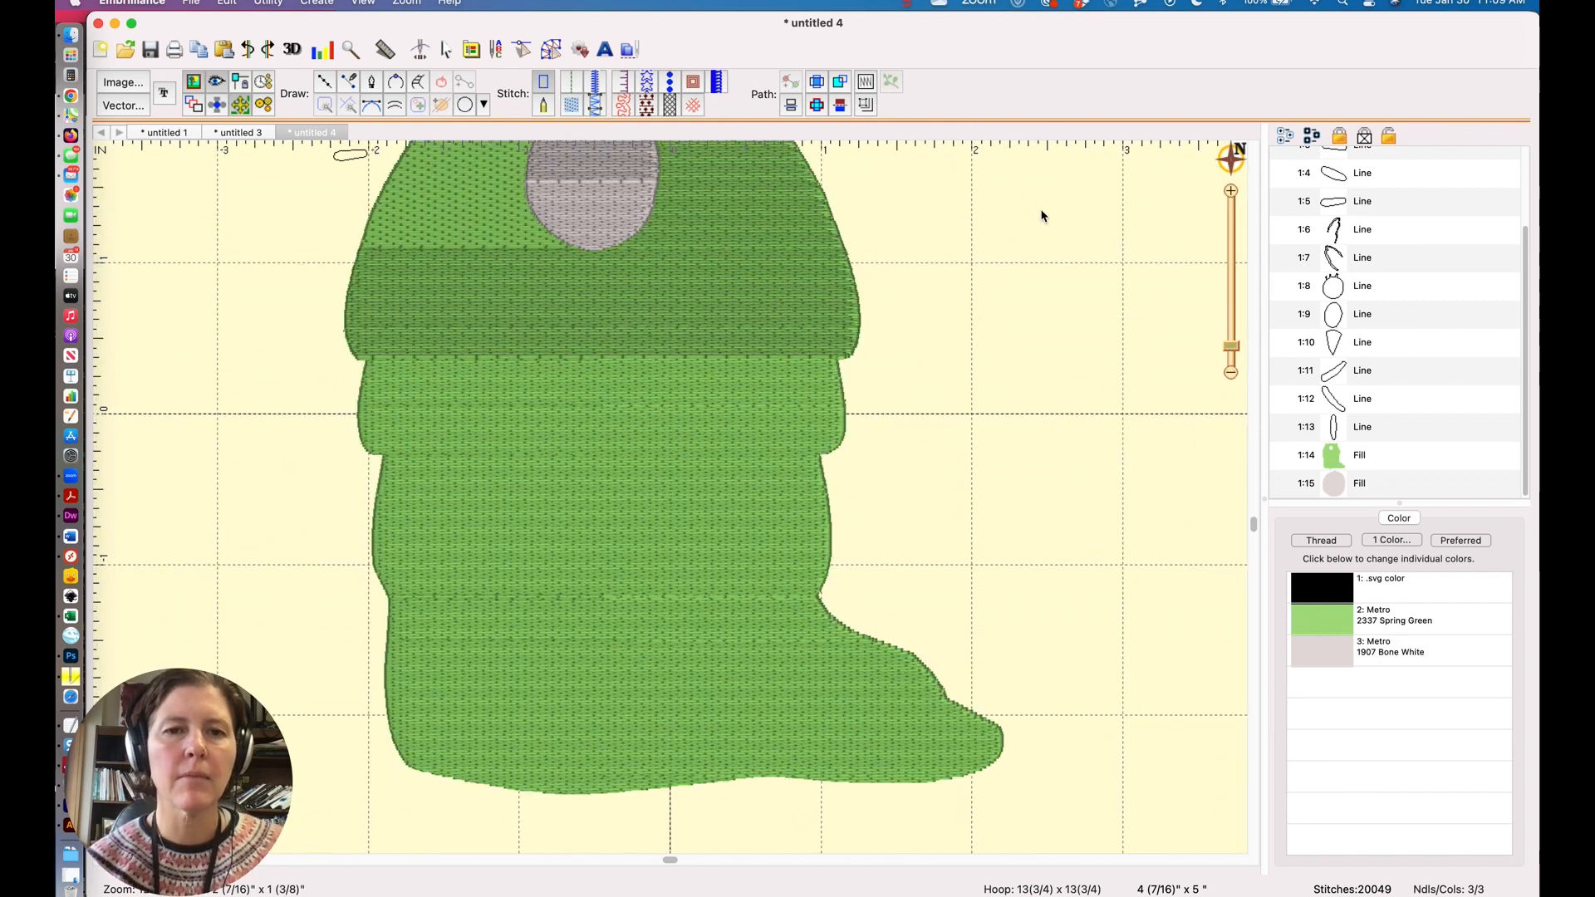
scroll(1084, 401, up, 5)
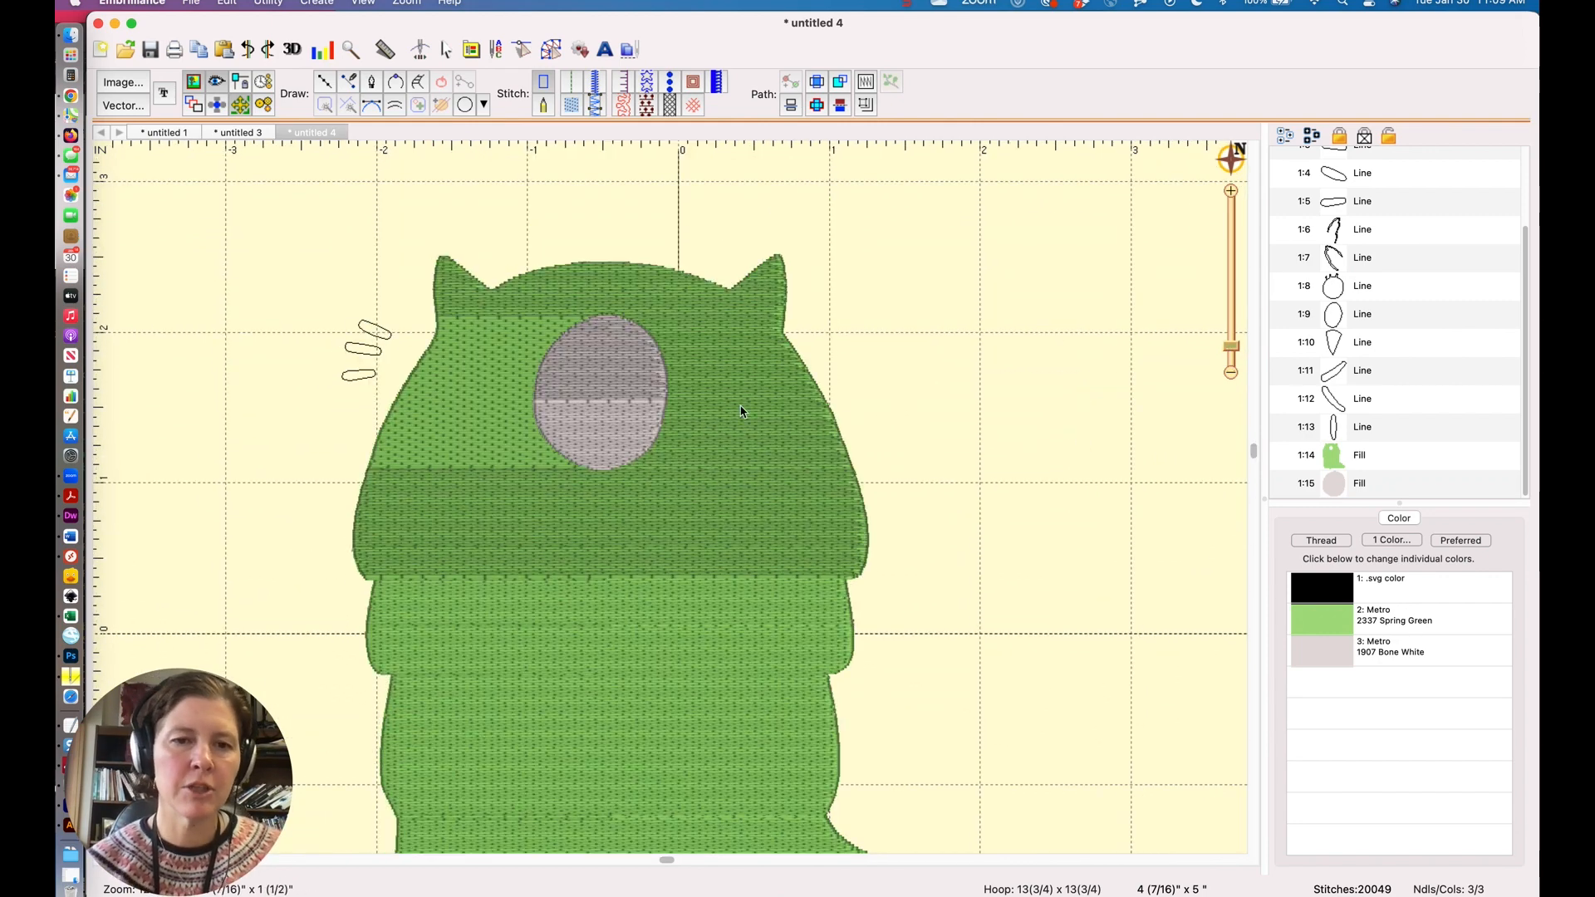
click(612, 384)
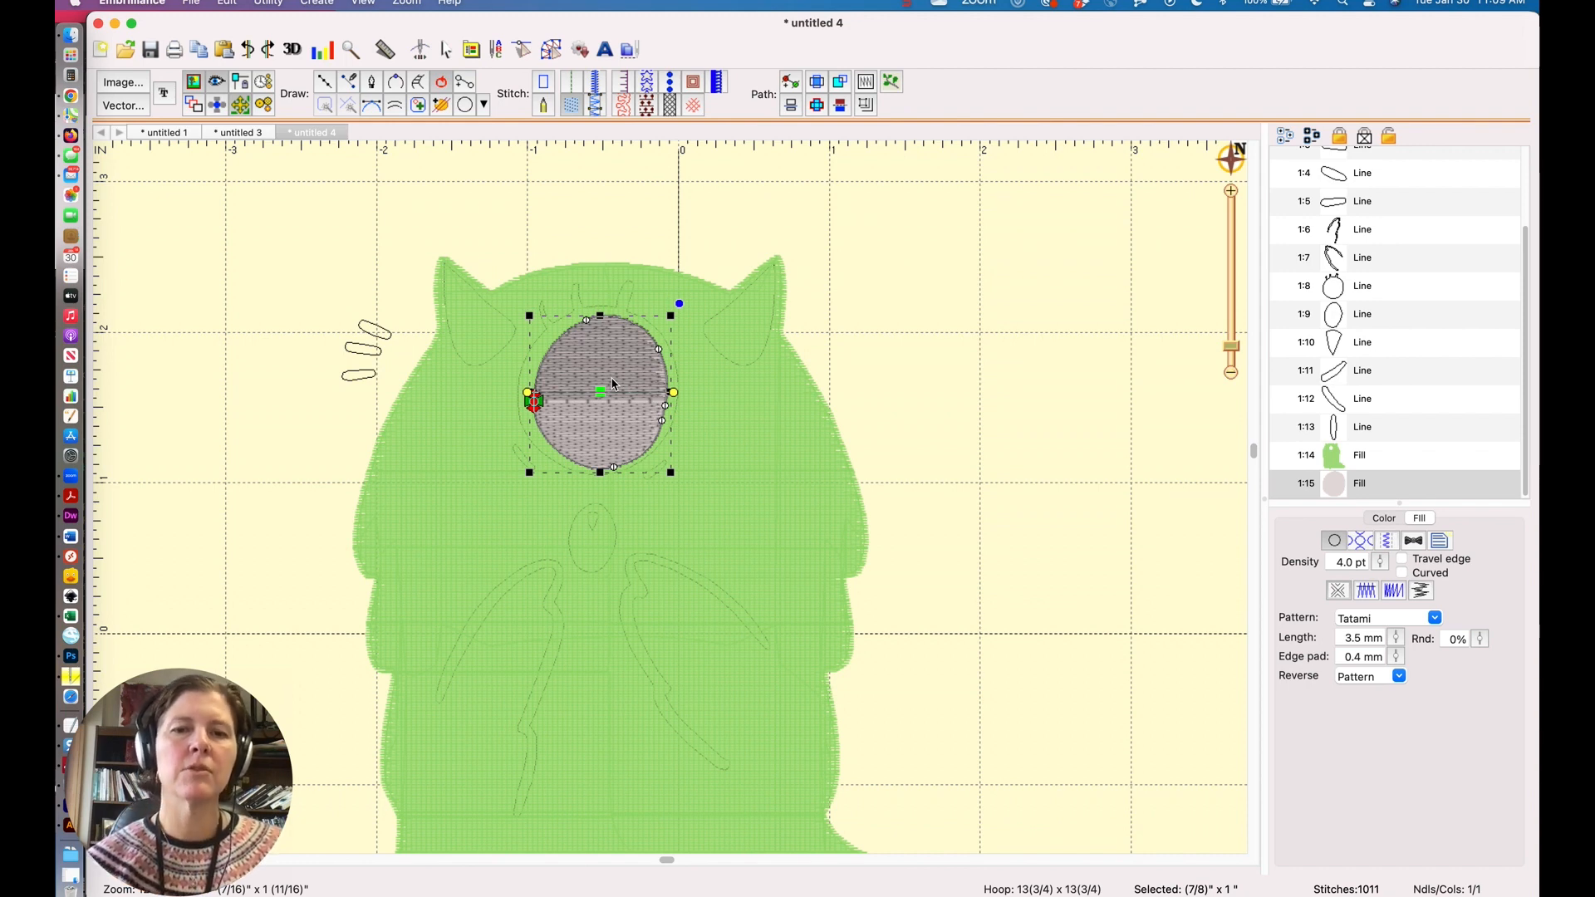
drag(670, 315, 684, 307)
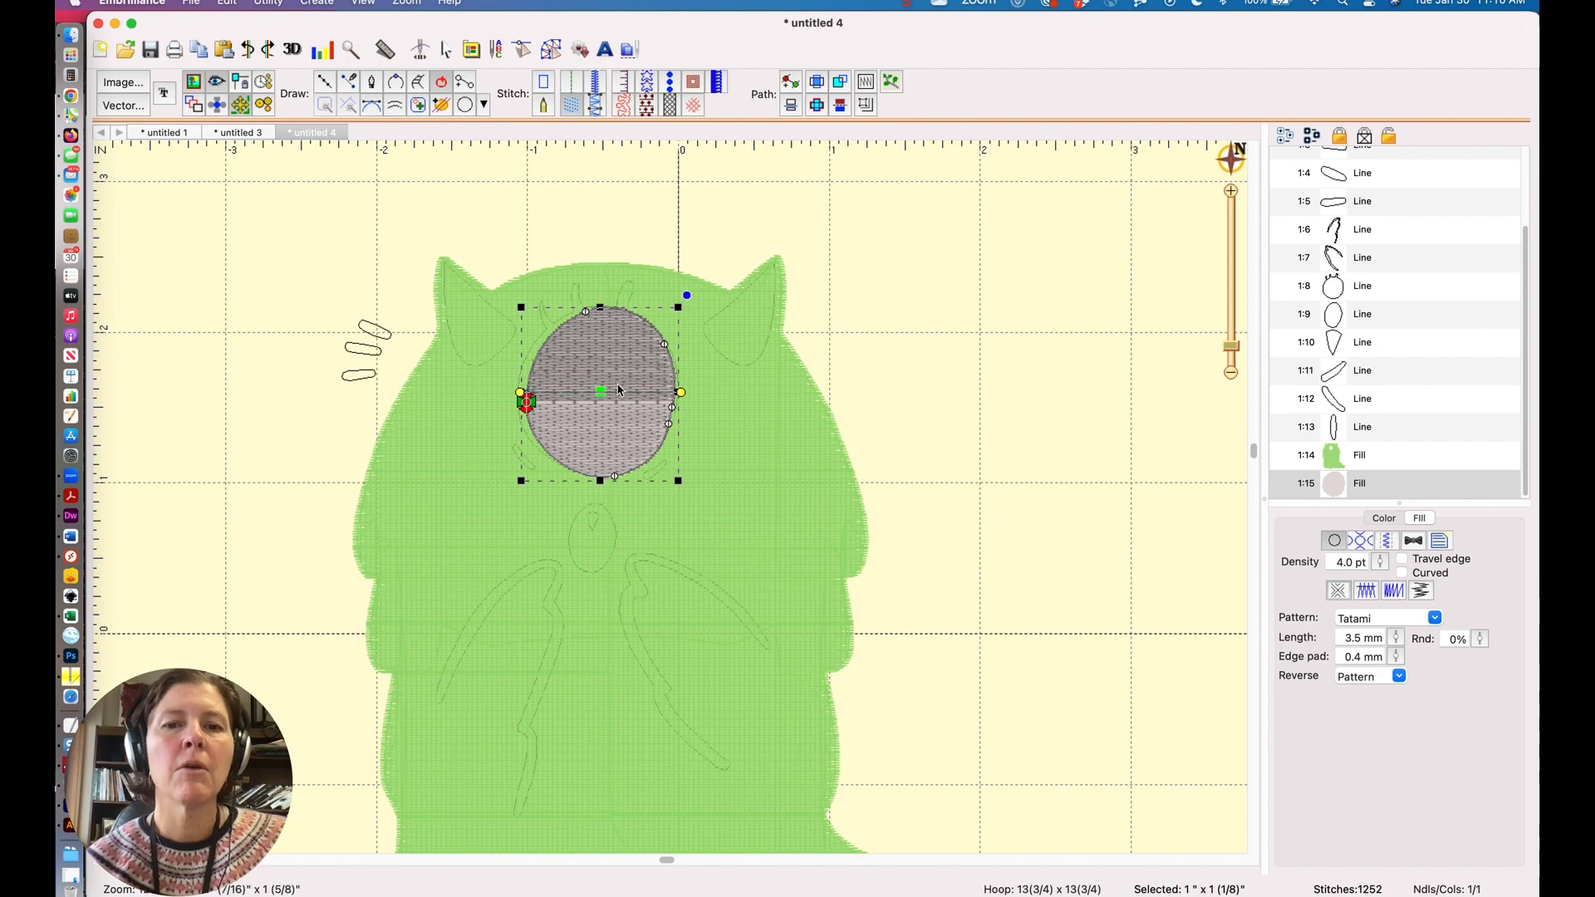
Select the eye fill and adjust its stitch angle handles to run the stitches diagonally.
click(1359, 457)
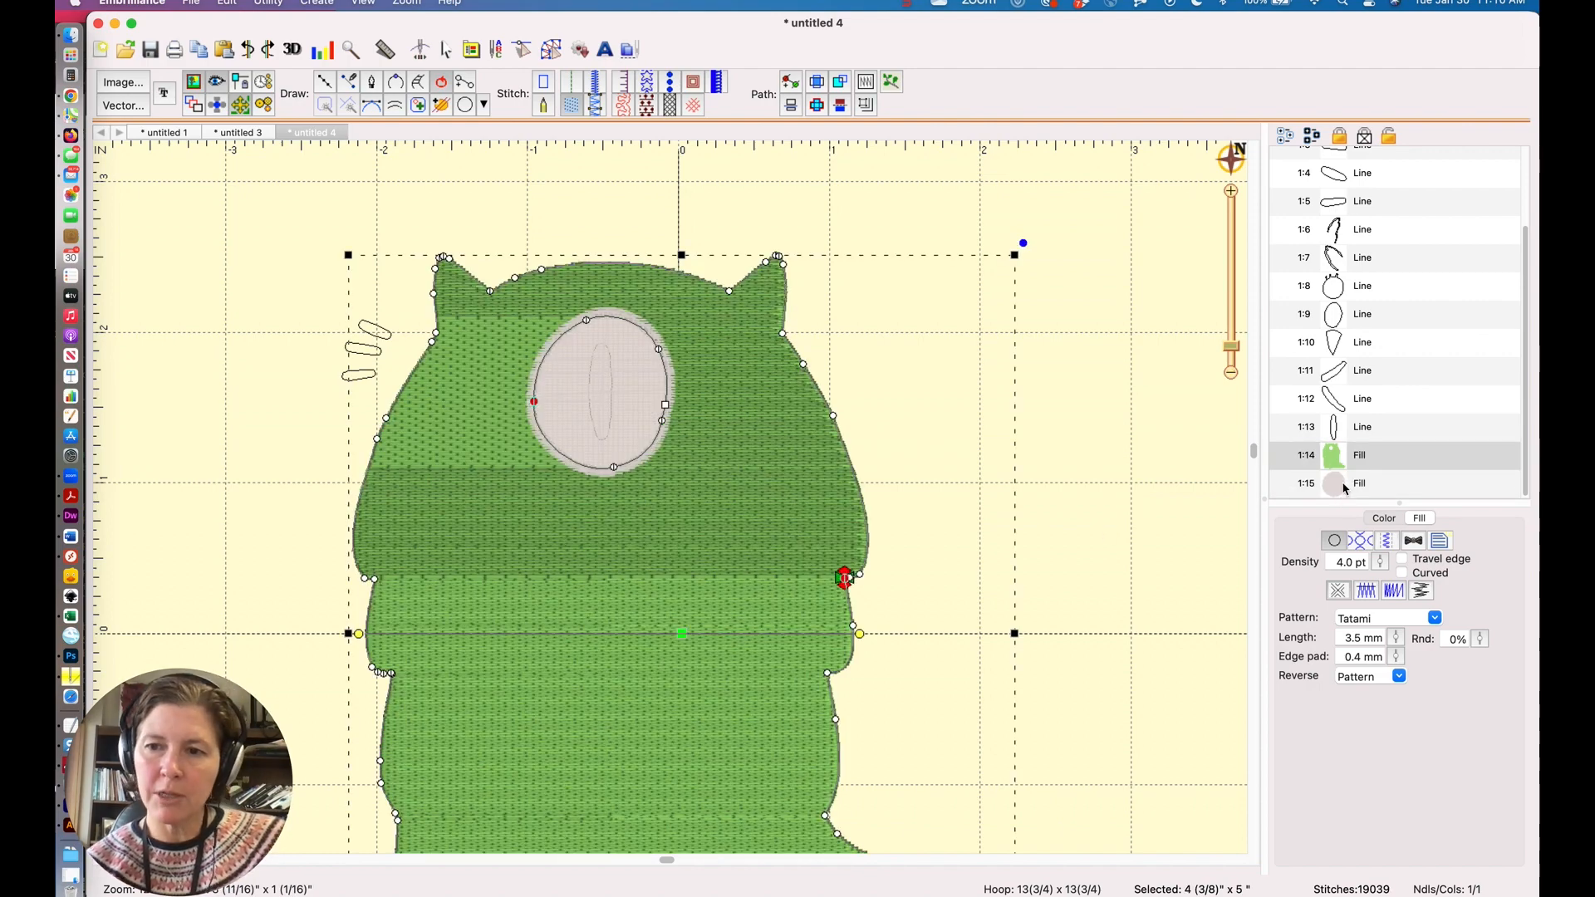
click(1346, 485)
drag(682, 394, 687, 288)
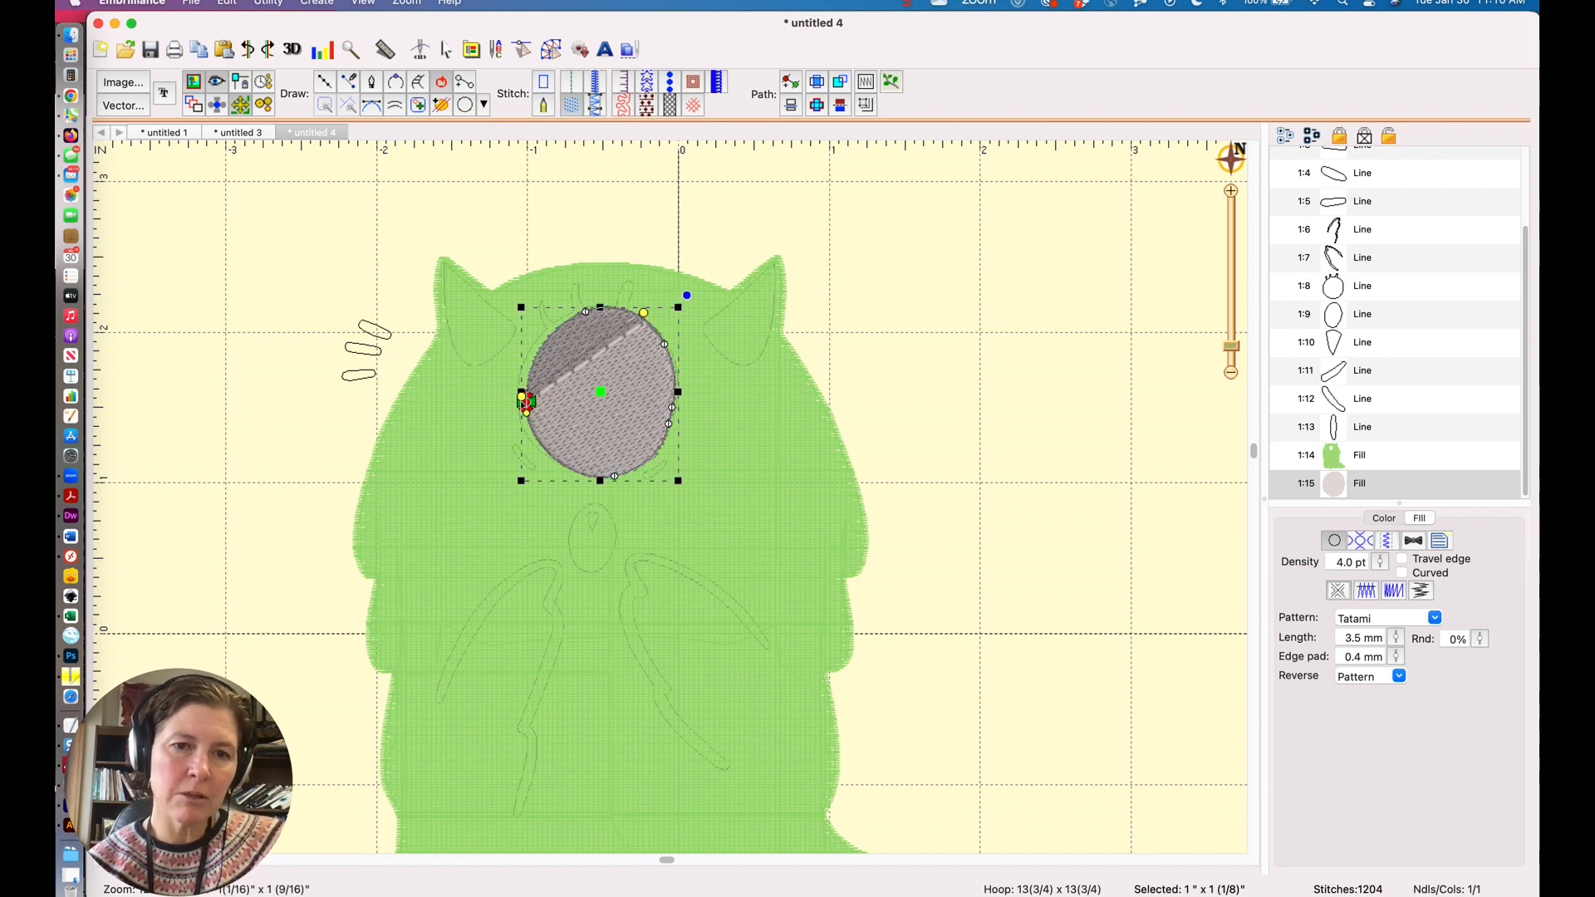
drag(526, 395, 524, 488)
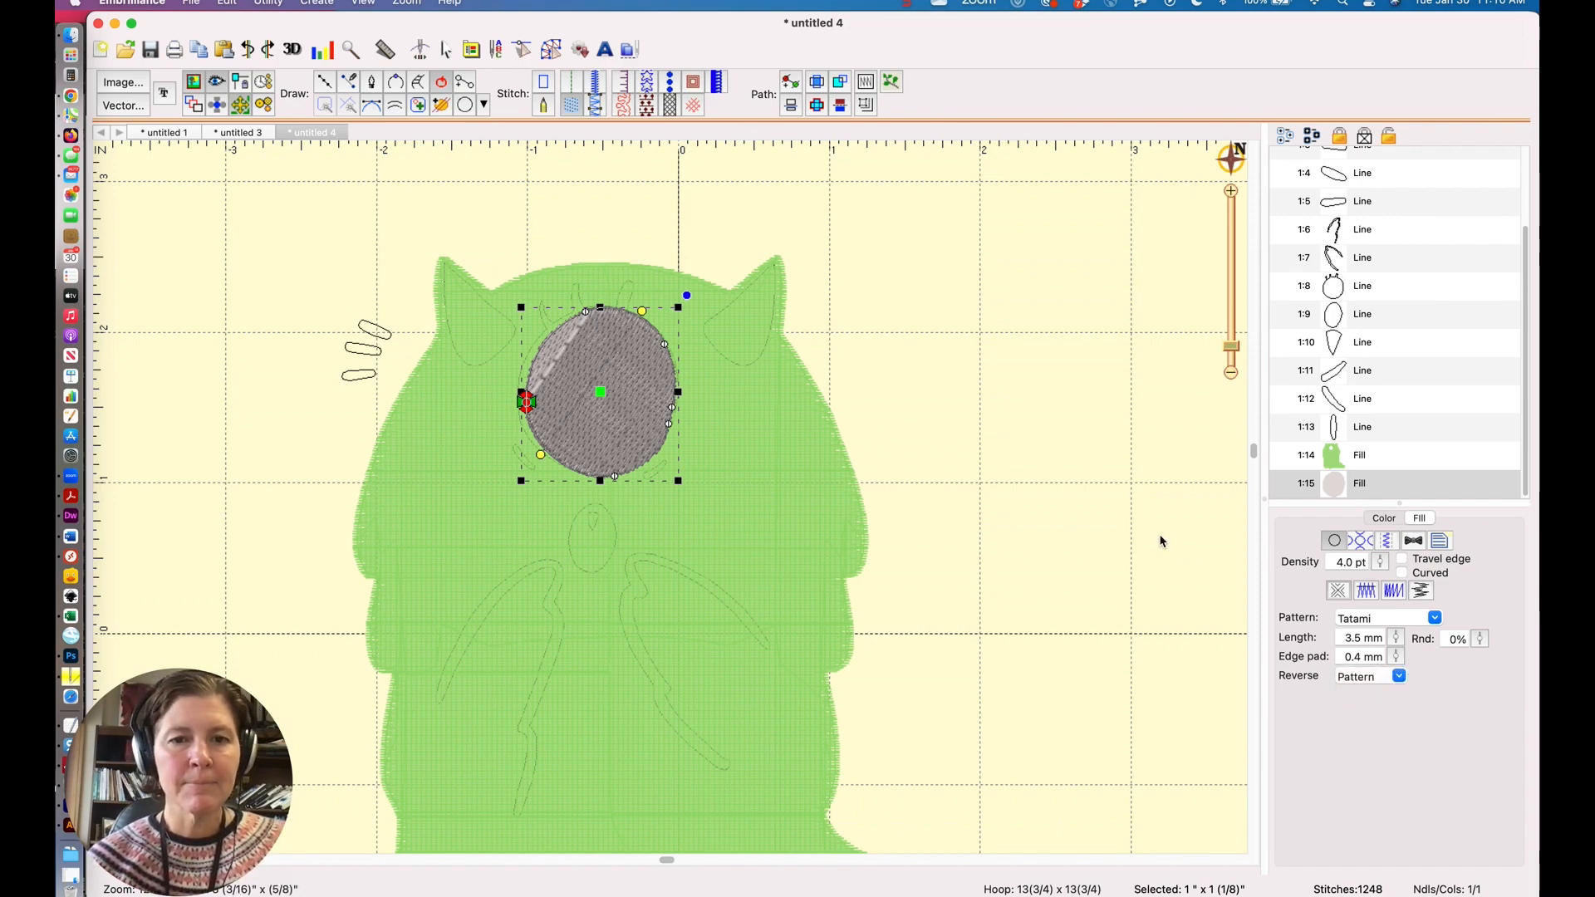
click(1231, 373)
click(1000, 424)
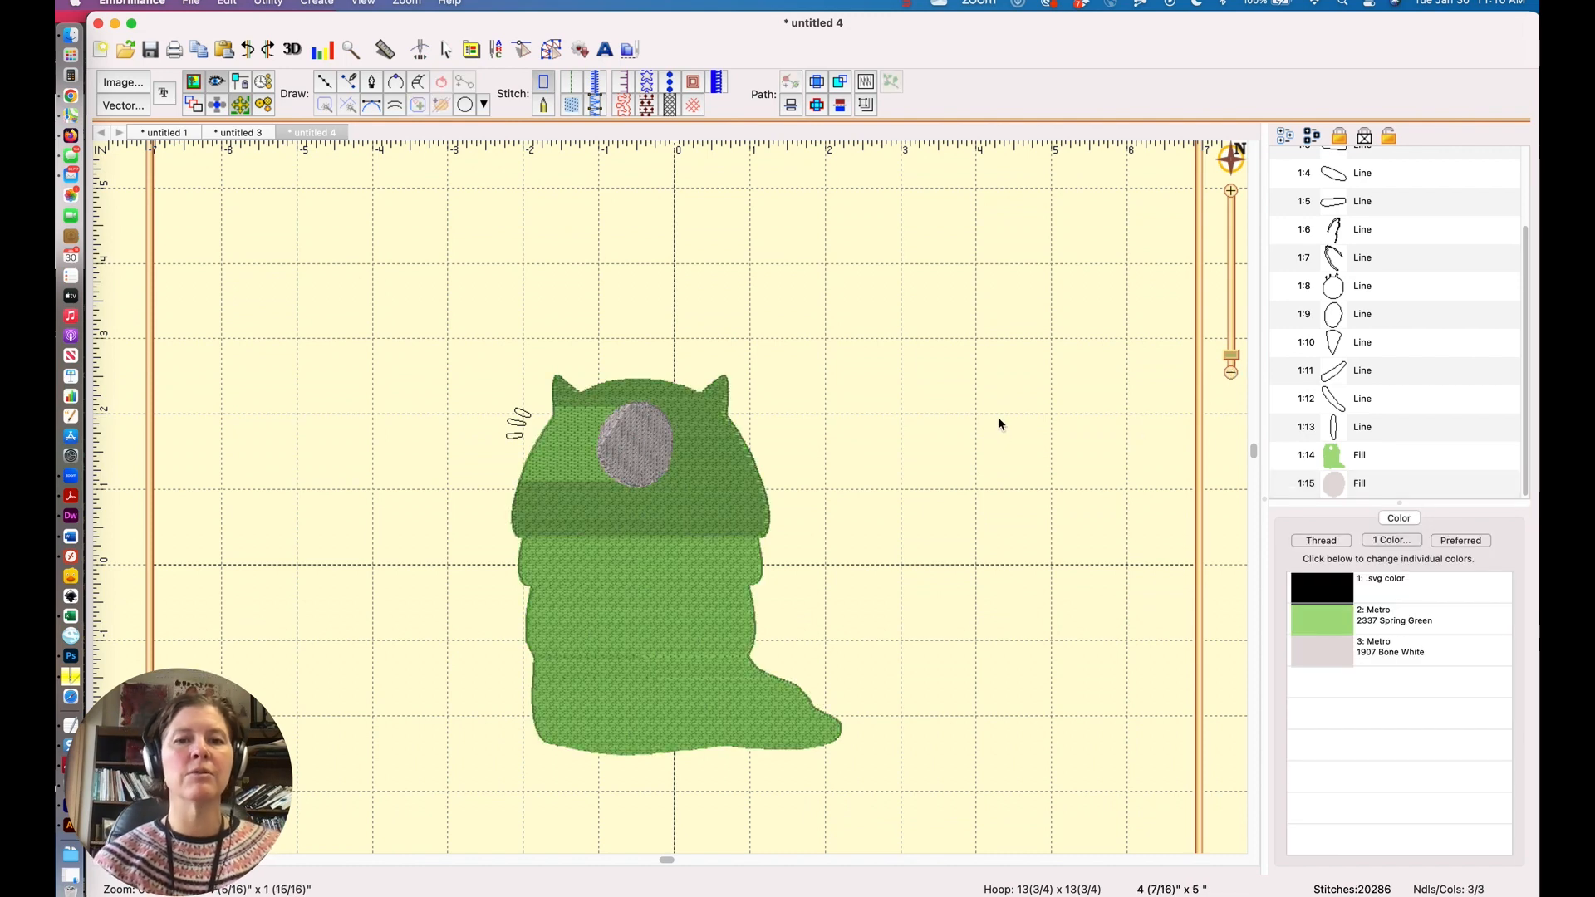